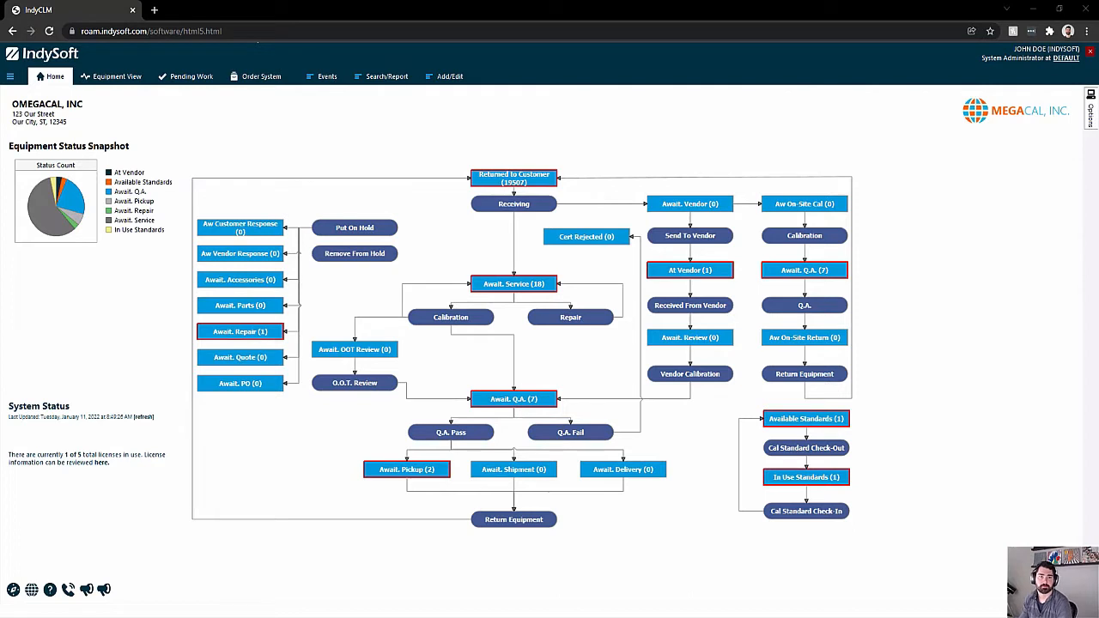
Review the system-wide list of charge types, selecting the CALIBRATION entry, and close the list.
click(447, 78)
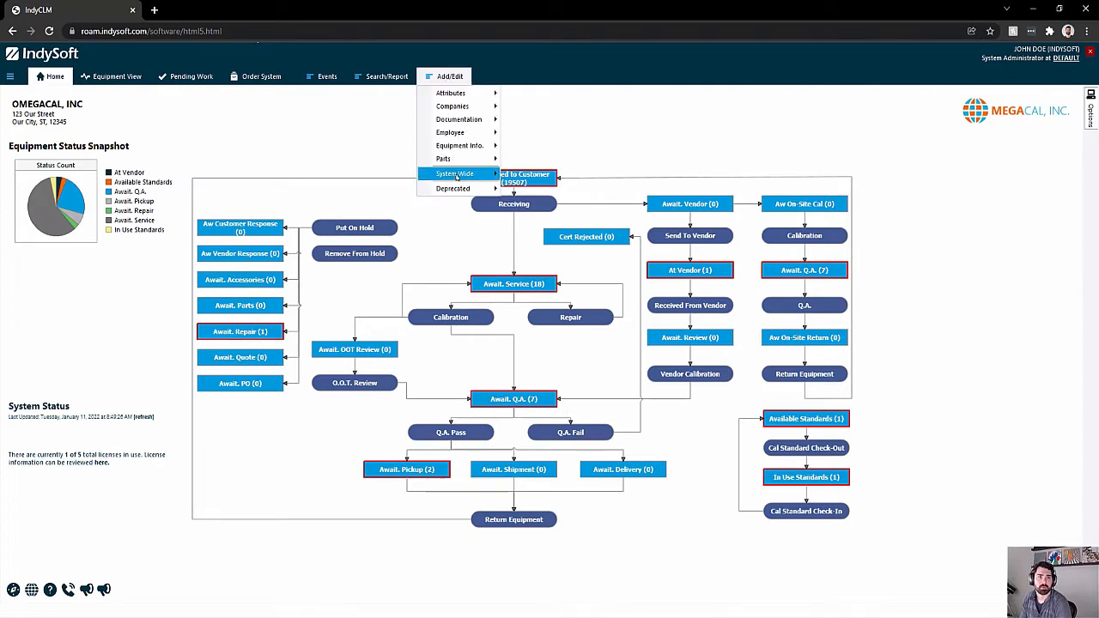
mouse_move(455, 175)
click(533, 203)
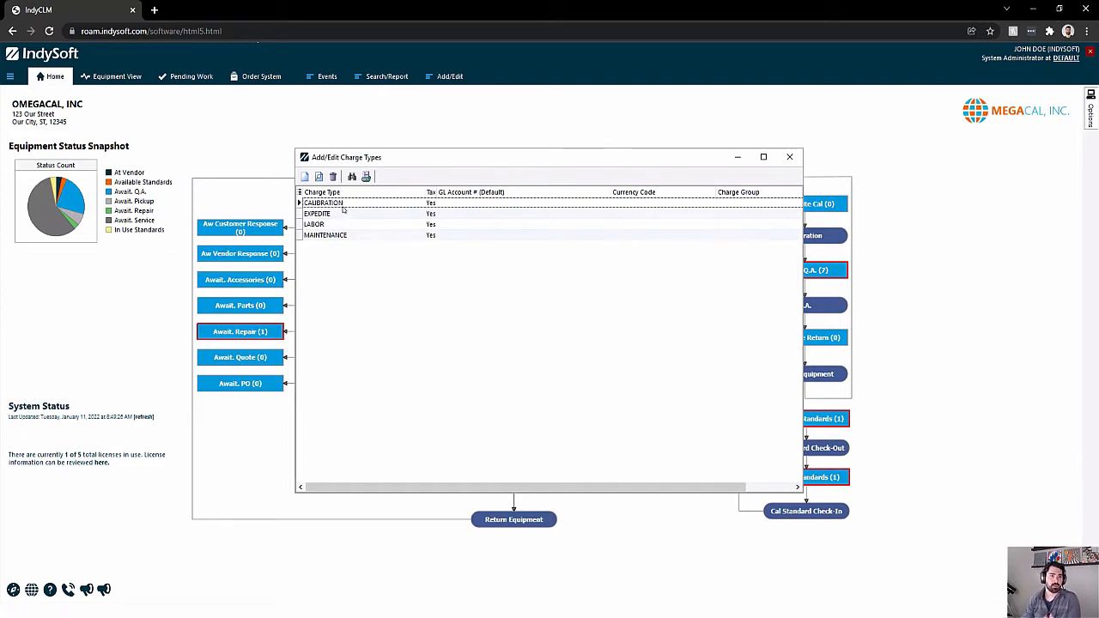
click(343, 207)
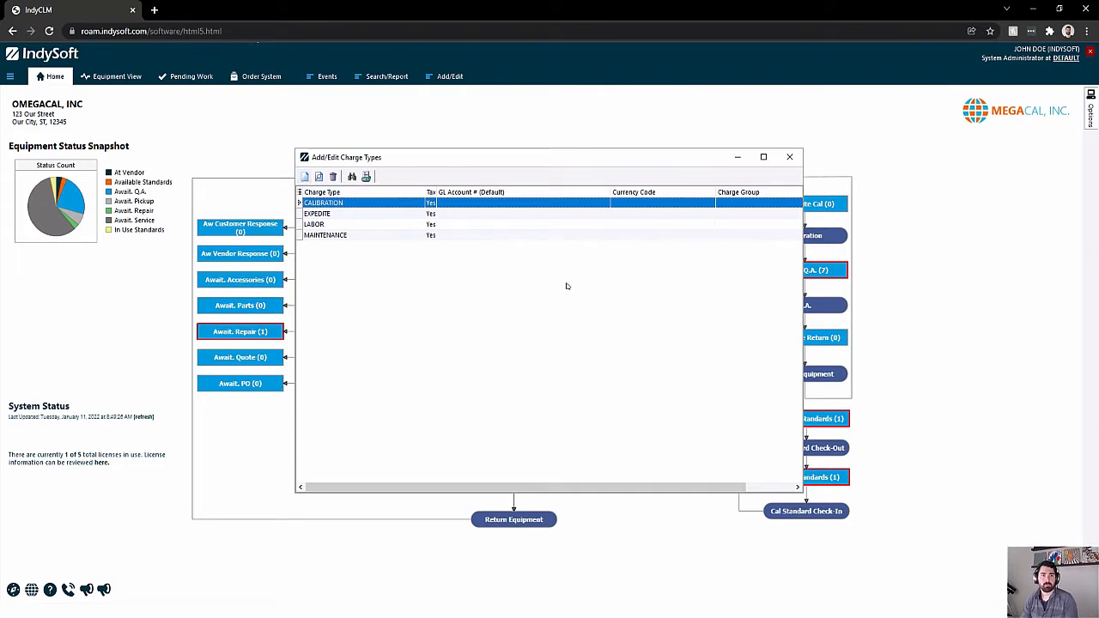
click(790, 157)
Add a CALIBRATION charge of 25 per unit to the 0-6 inch digital caliper's equipment record.
click(98, 77)
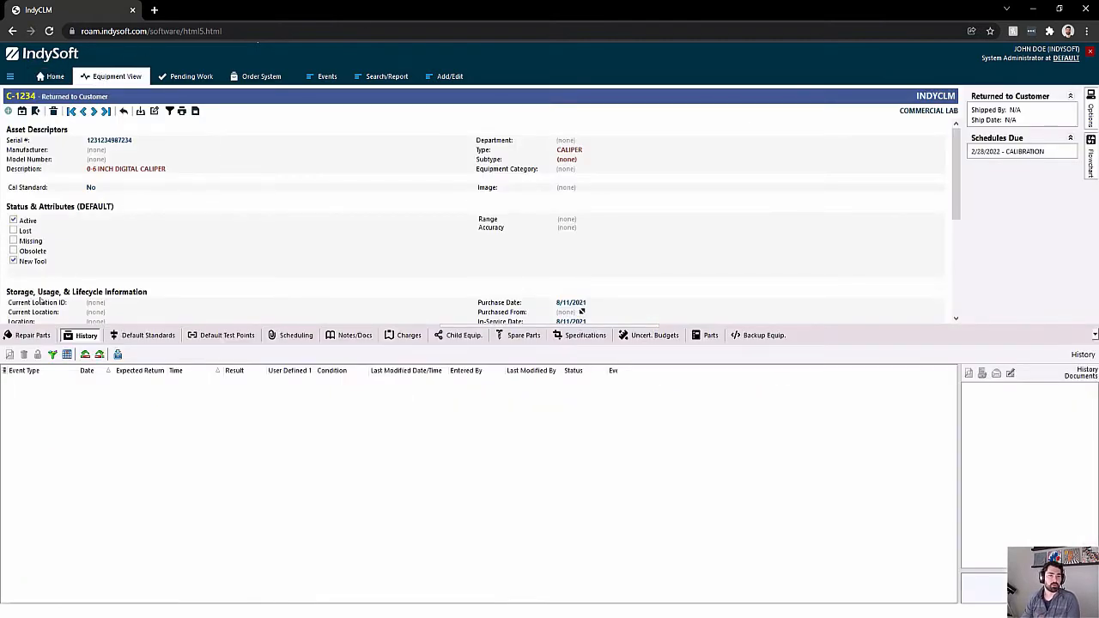
click(410, 335)
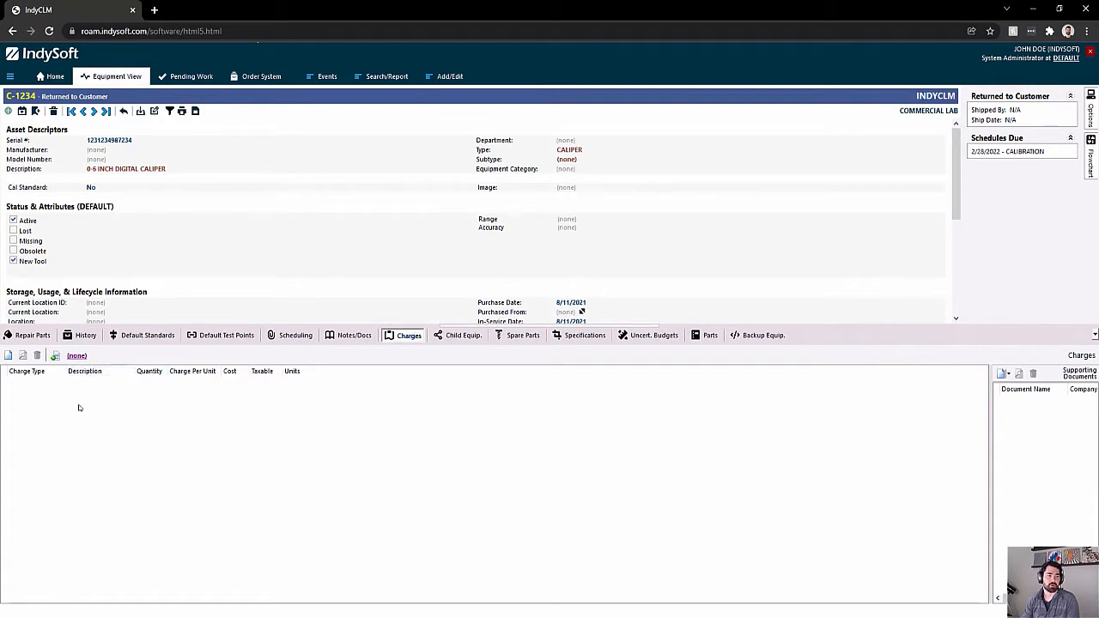
click(8, 355)
click(539, 199)
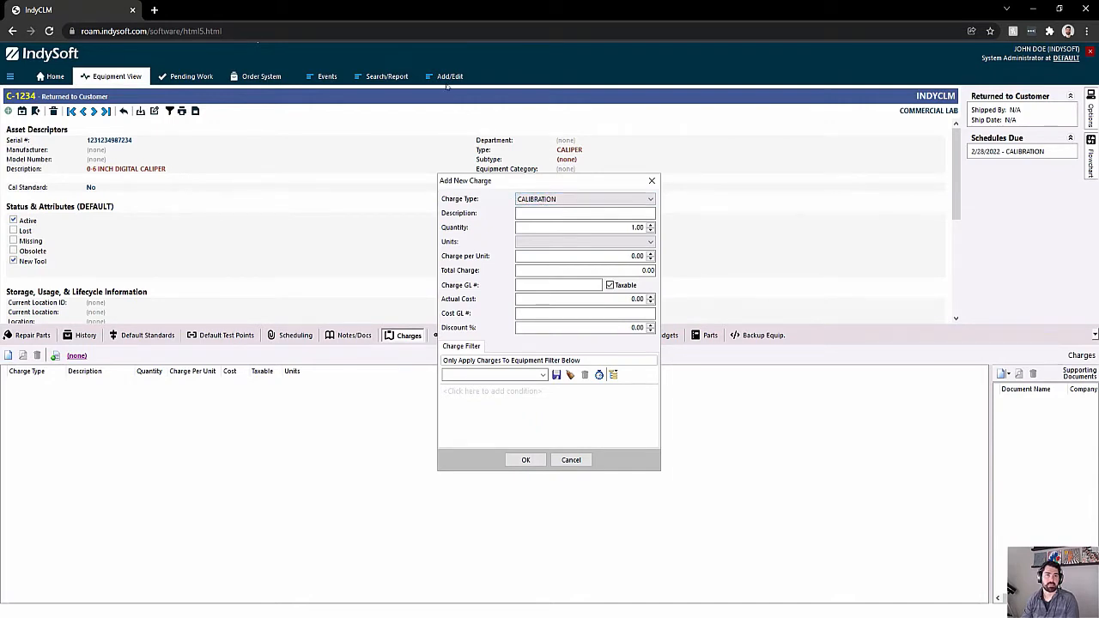
click(596, 200)
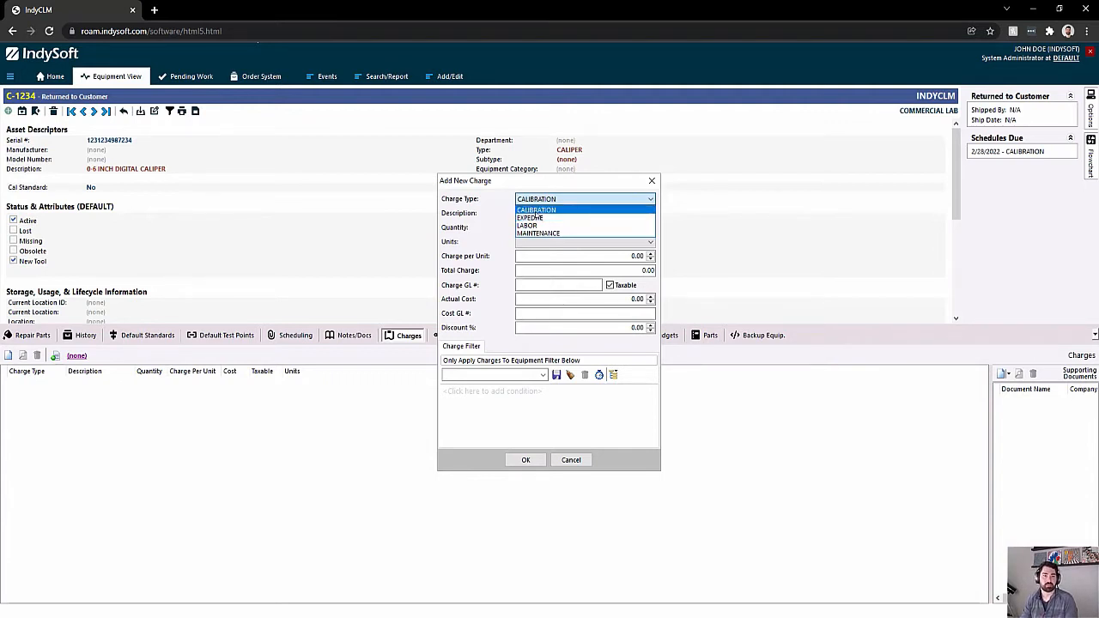
click(535, 211)
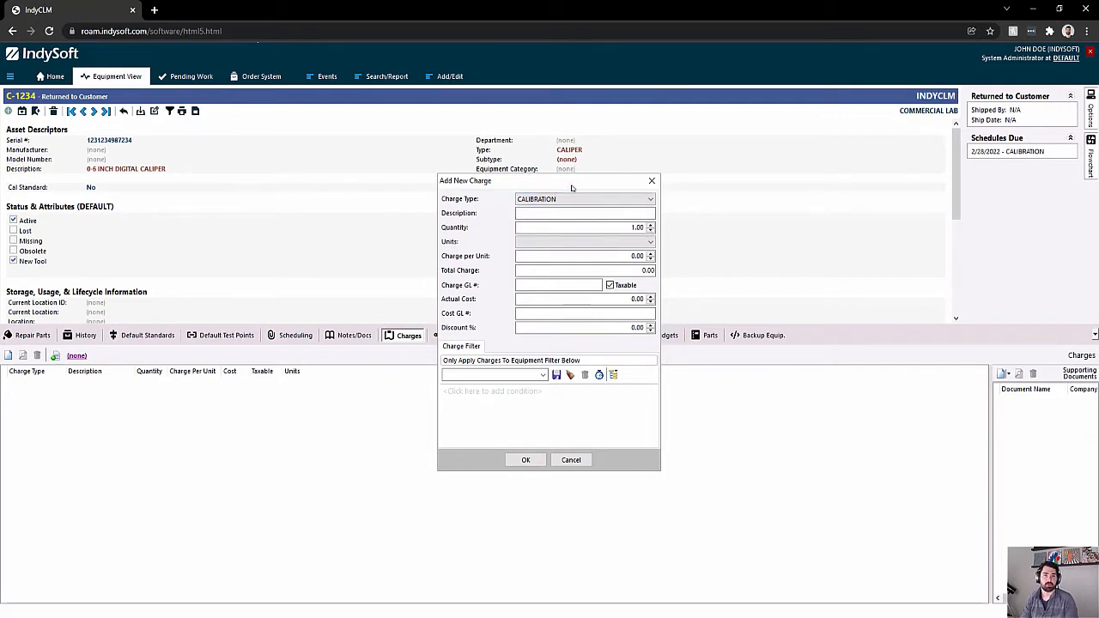
key(Tab)
key(Tab)
key(Tab)
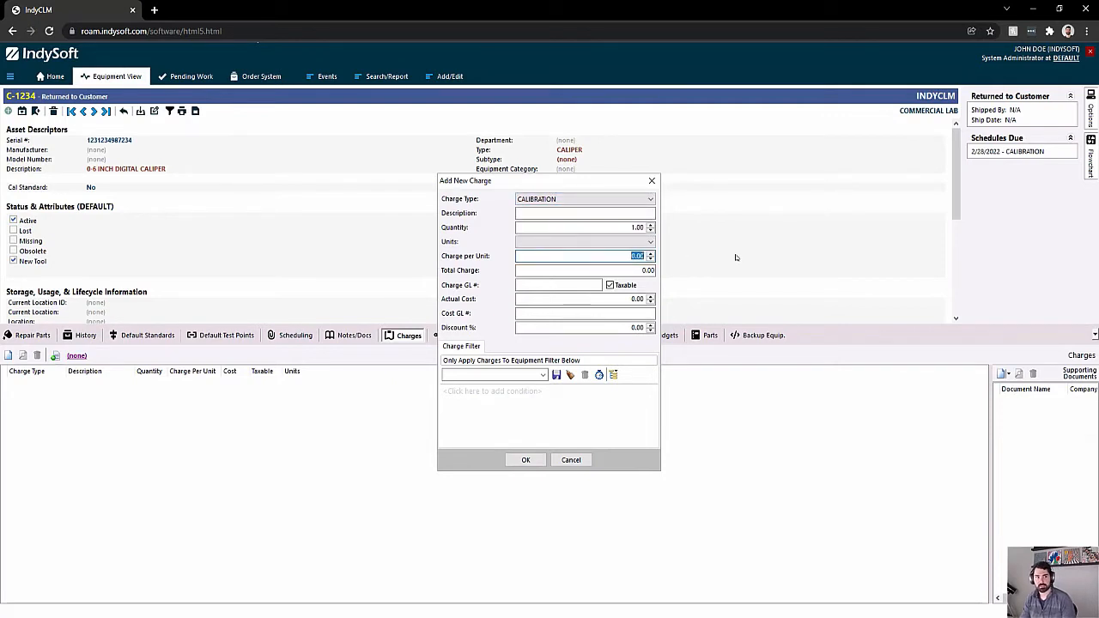
text(25)
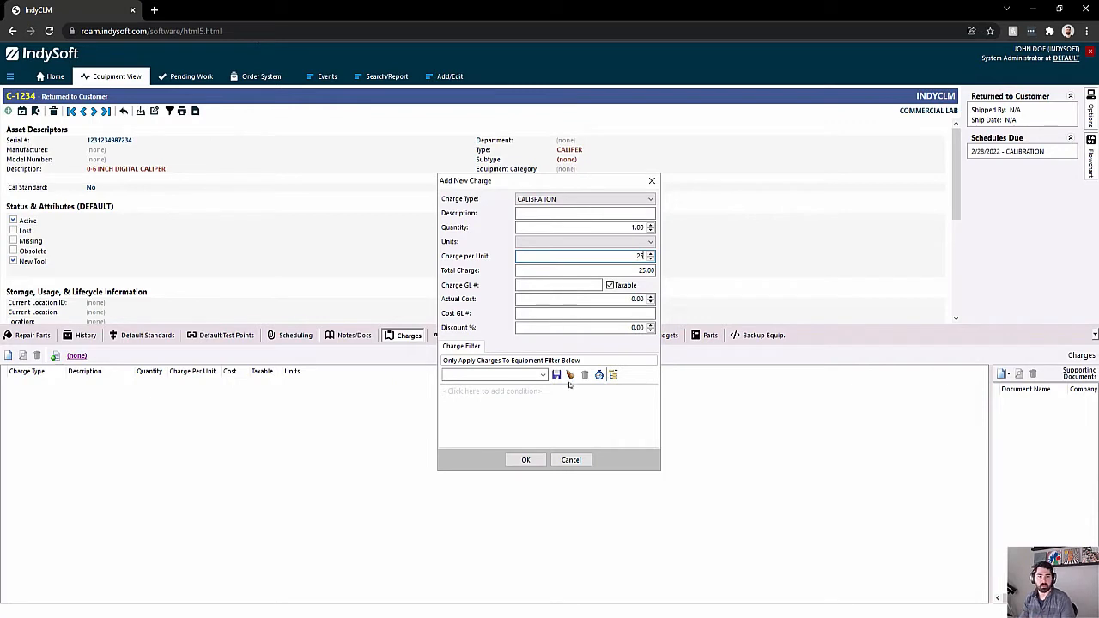
click(526, 459)
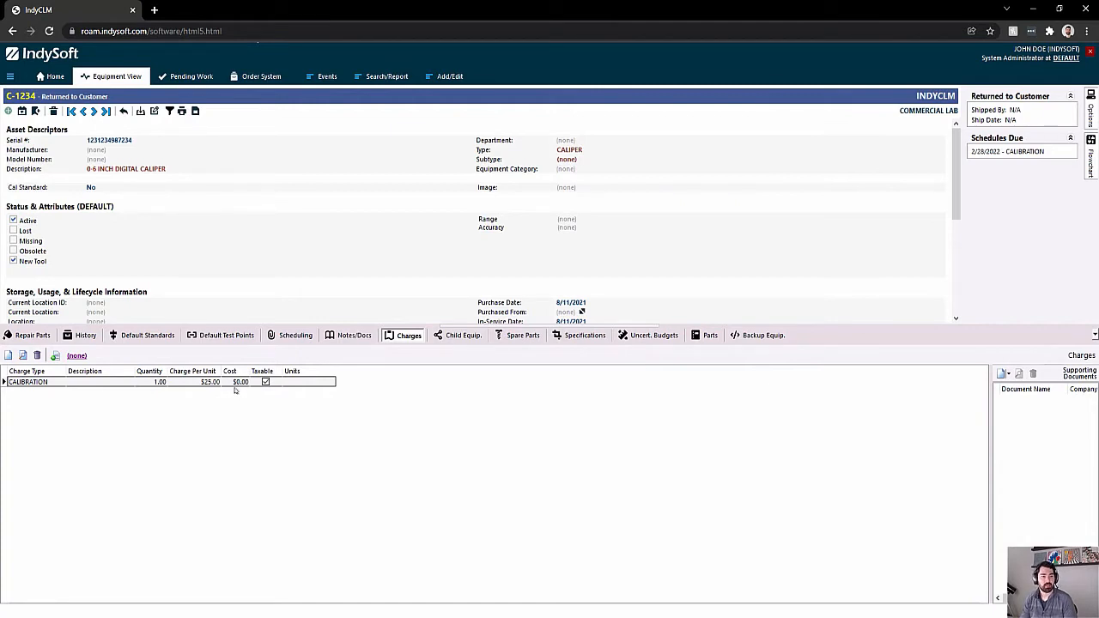
Check the charges defined on the 0-6 INCH DIGITAL CALIPER template, then close the Template Editor.
click(10, 77)
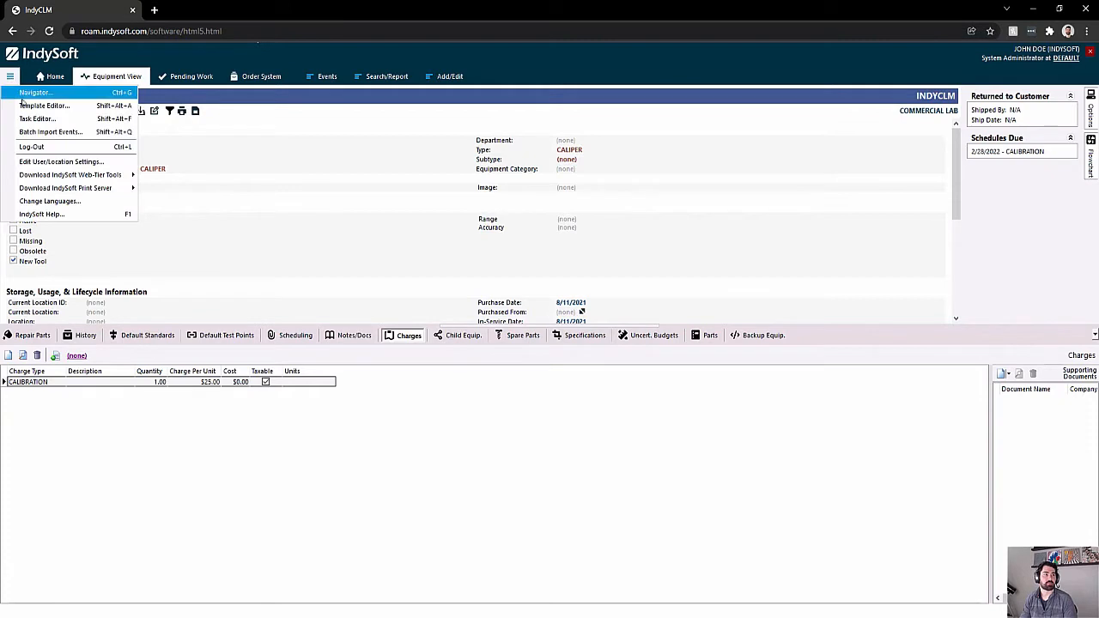
click(26, 105)
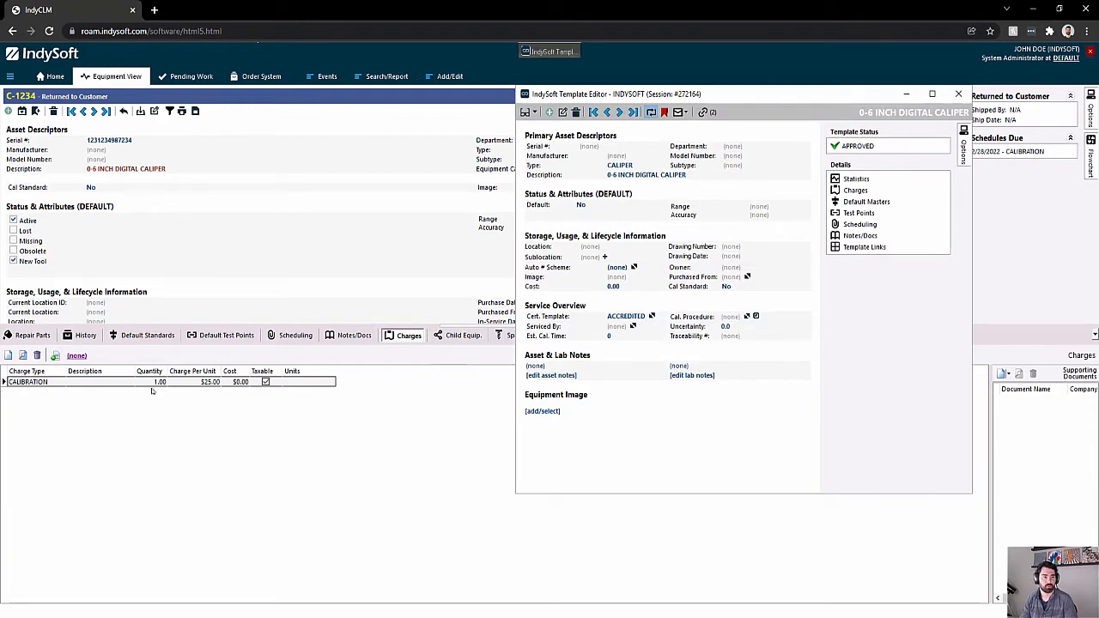
click(854, 191)
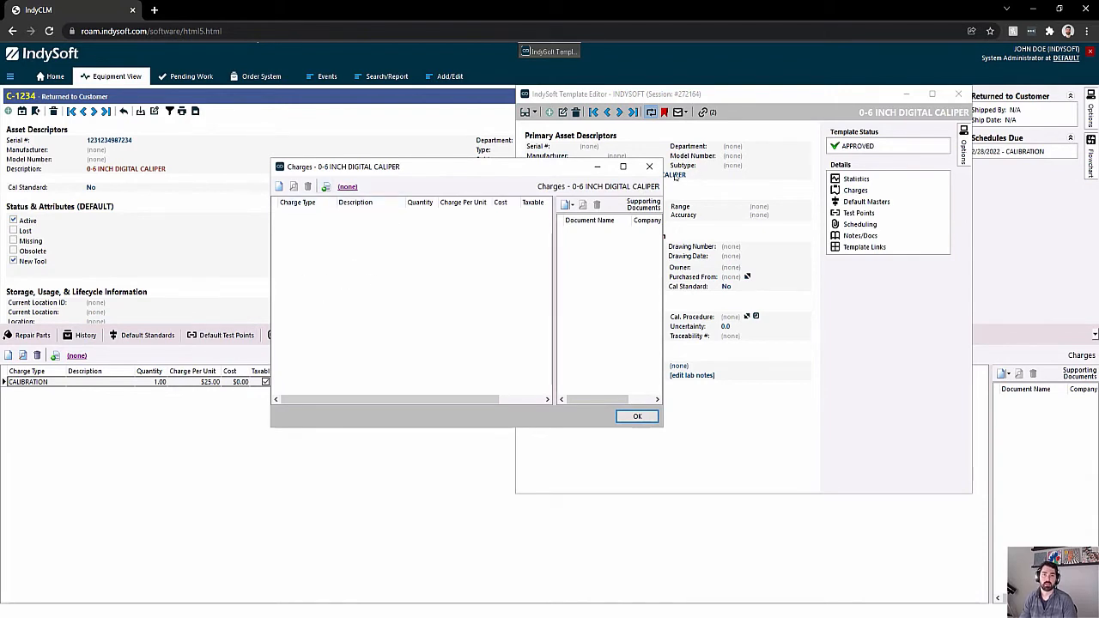
click(649, 167)
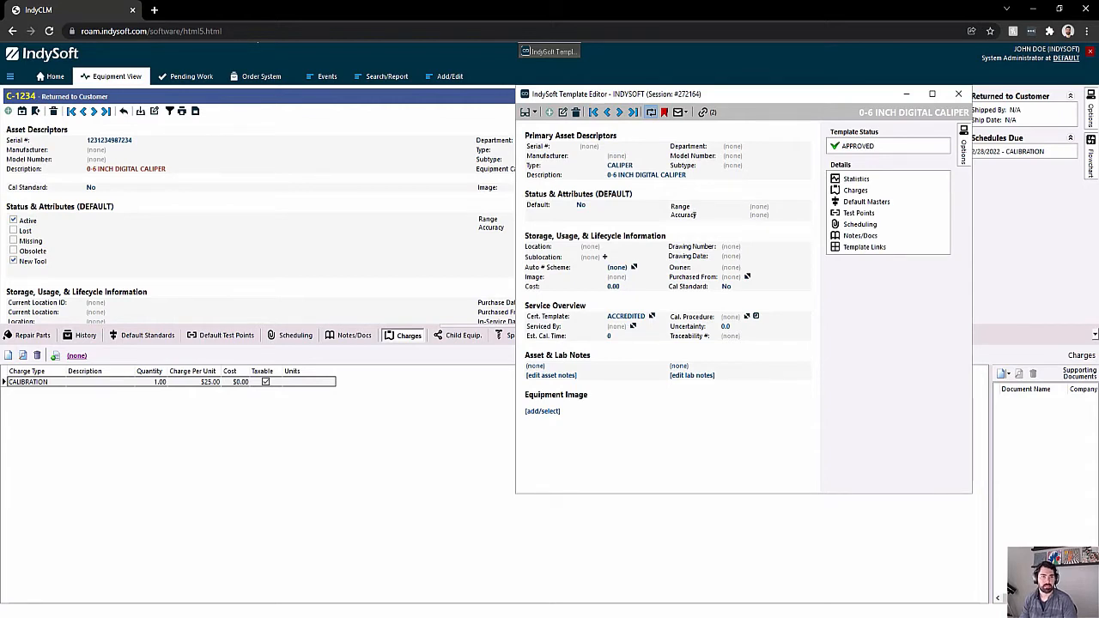
click(958, 93)
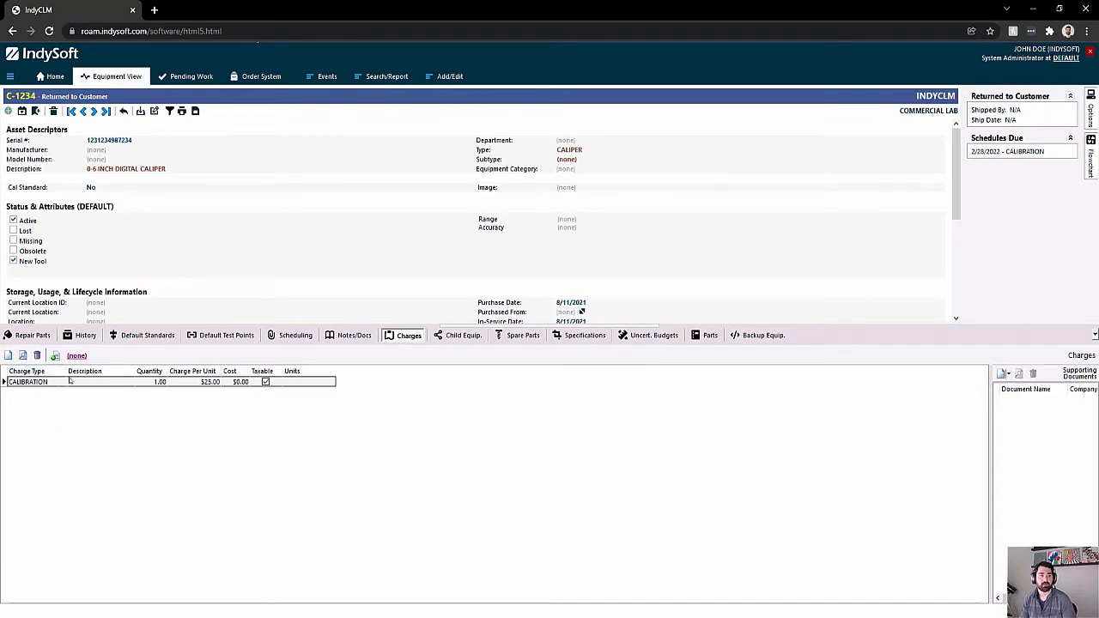
Open the Charges settings of the CALIBRATION event type in the workflow configuration.
click(53, 78)
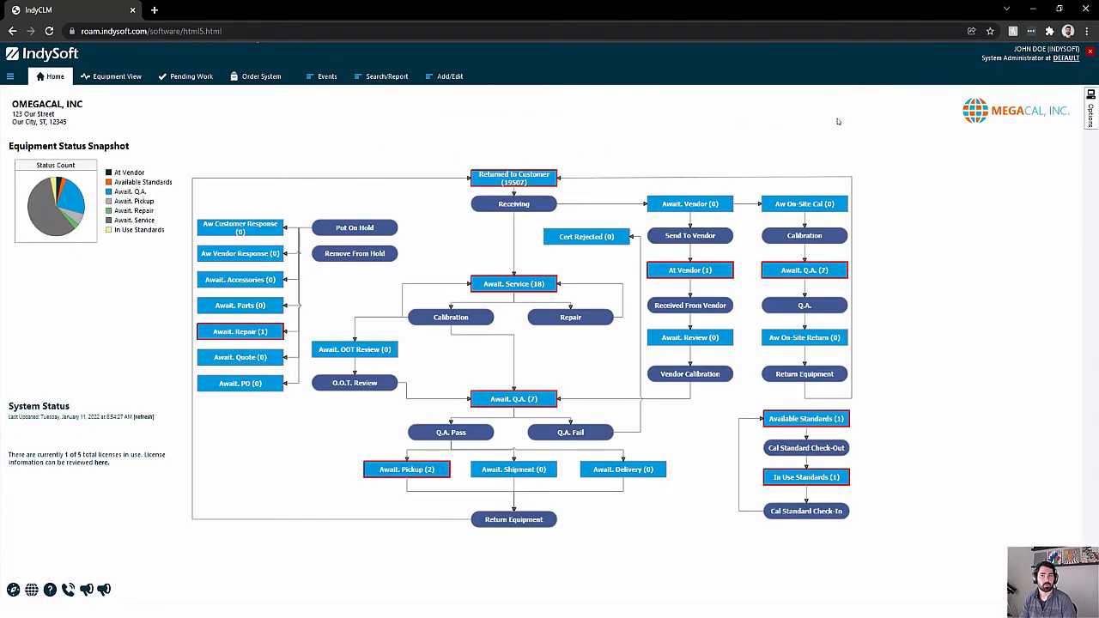
click(1091, 118)
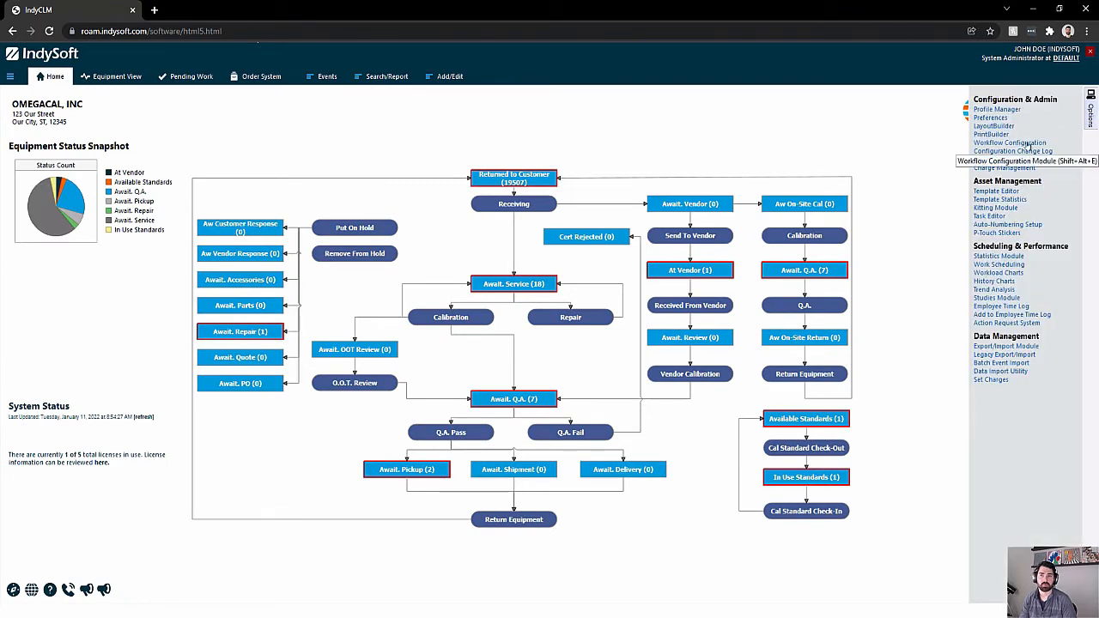
click(944, 156)
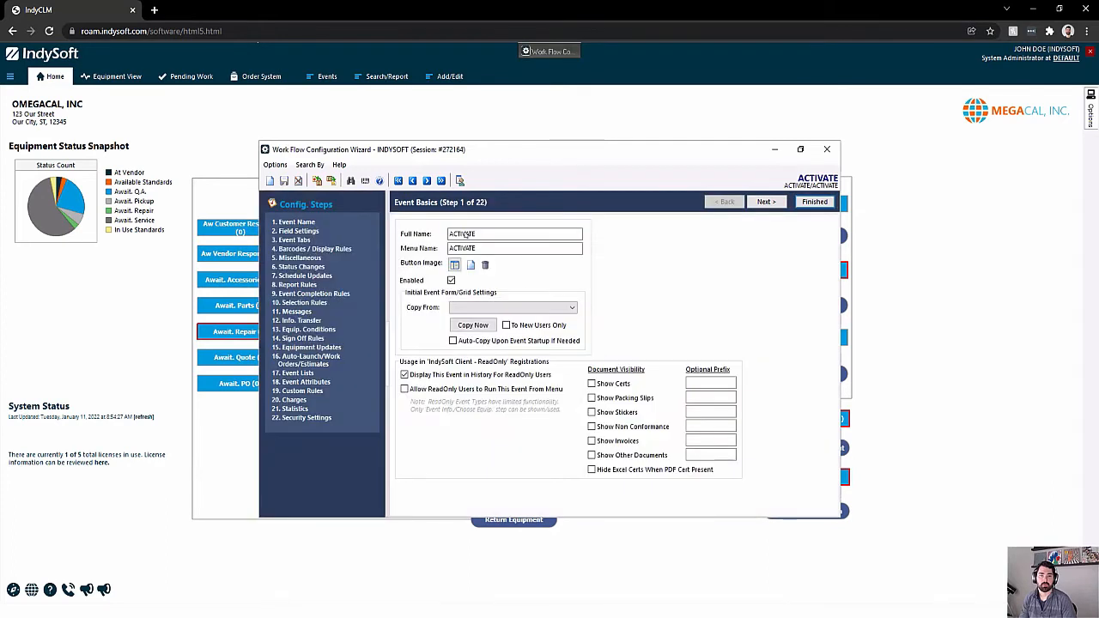
click(460, 181)
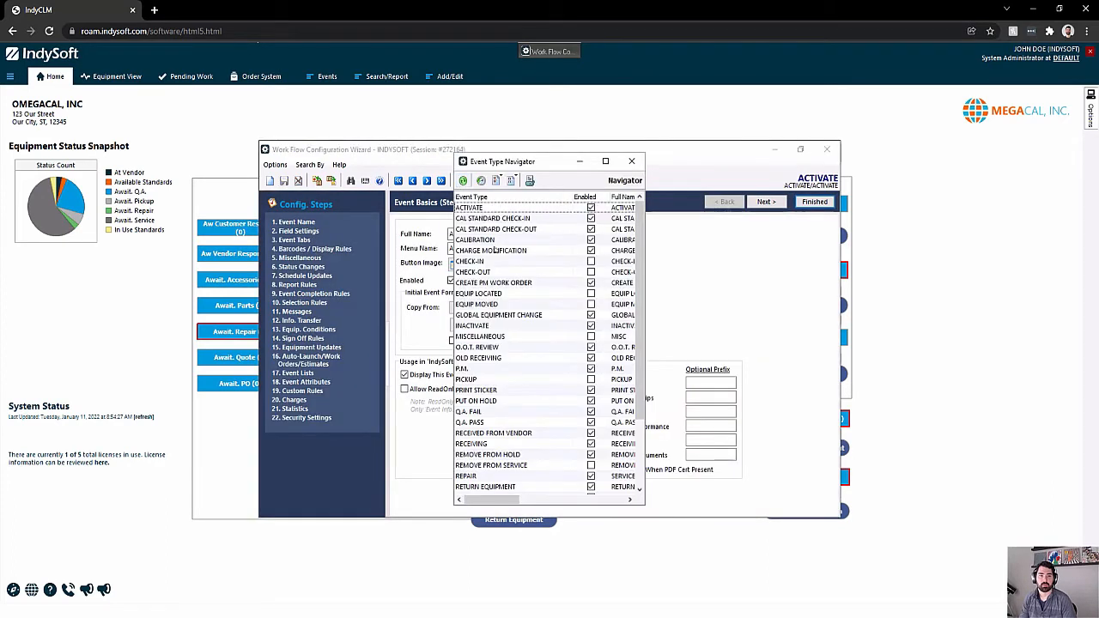
click(483, 240)
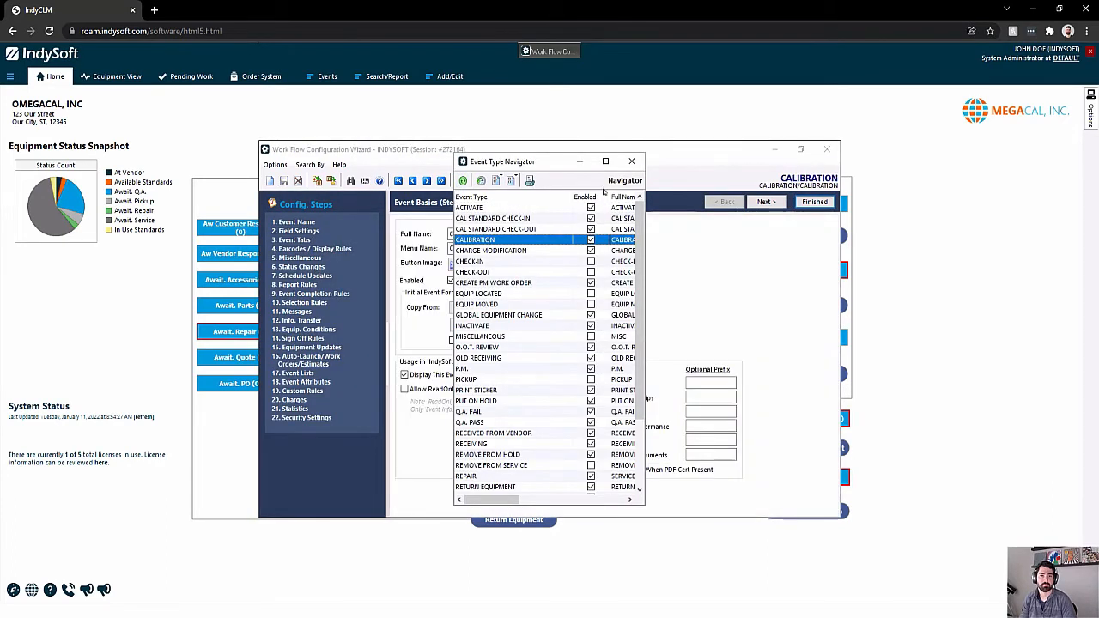
click(631, 162)
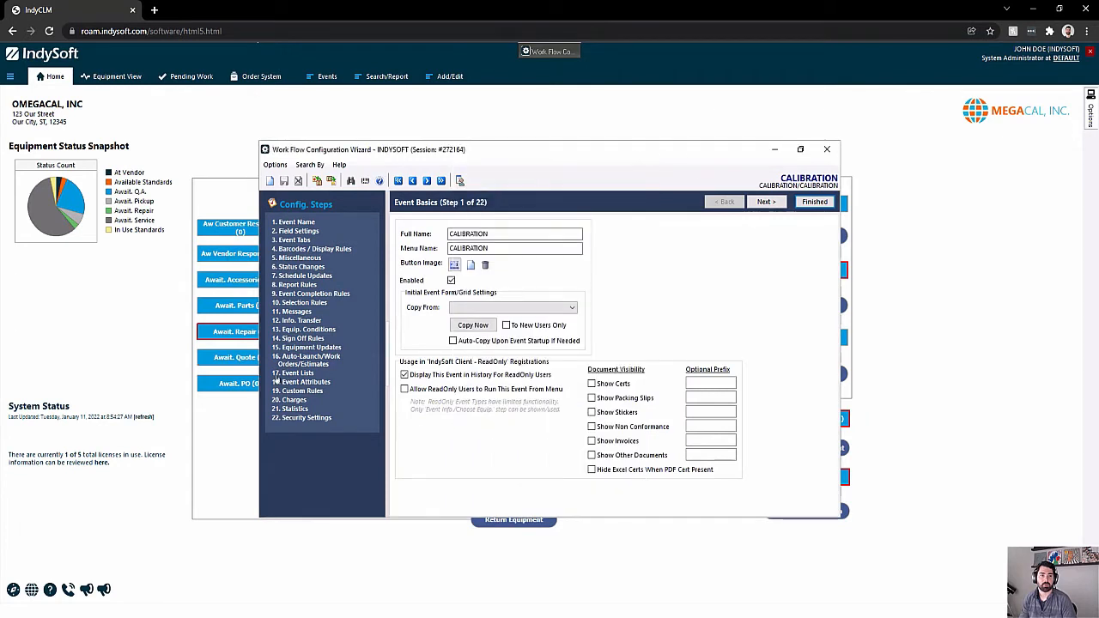
click(287, 400)
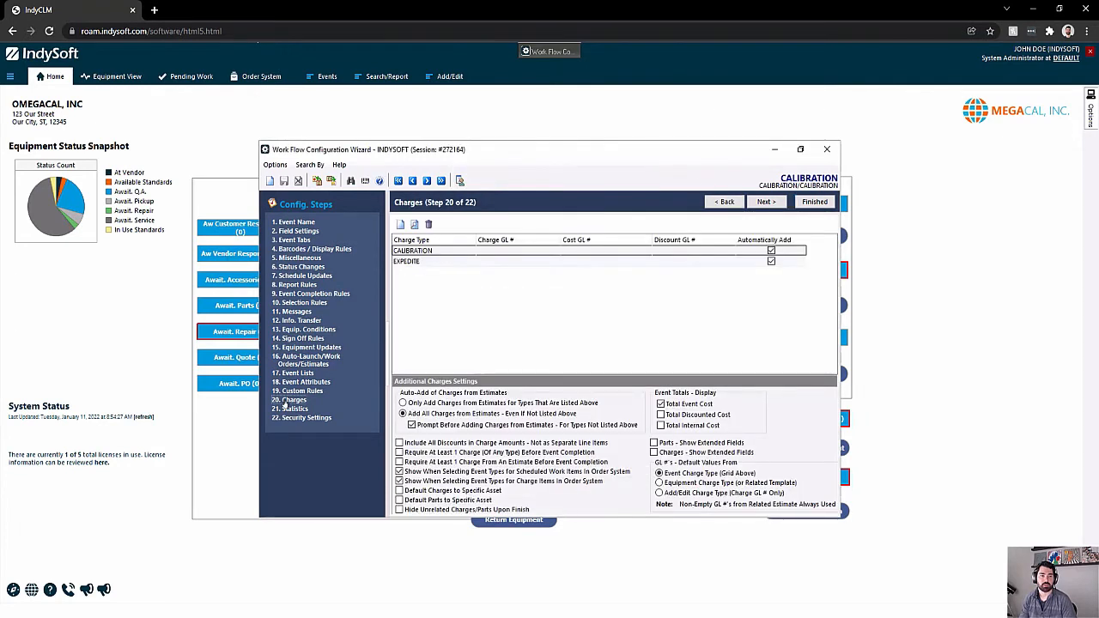
Inspect the event's CALIBRATION charge settings without editing them, then close the workflow configuration, saving the CALIBRATION event.
click(416, 255)
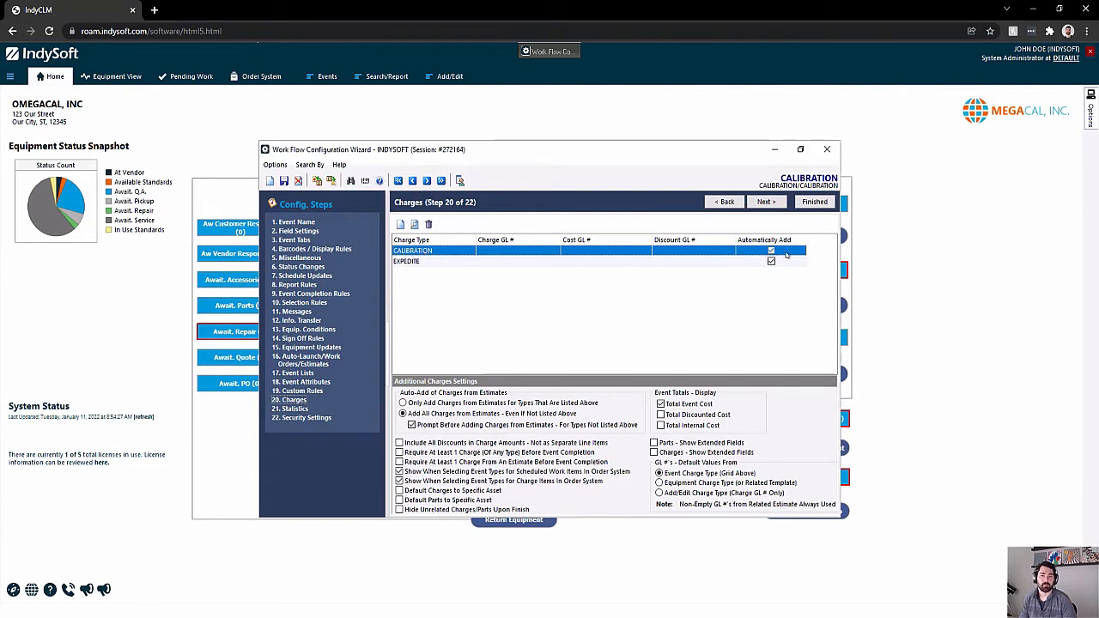
double_click(441, 250)
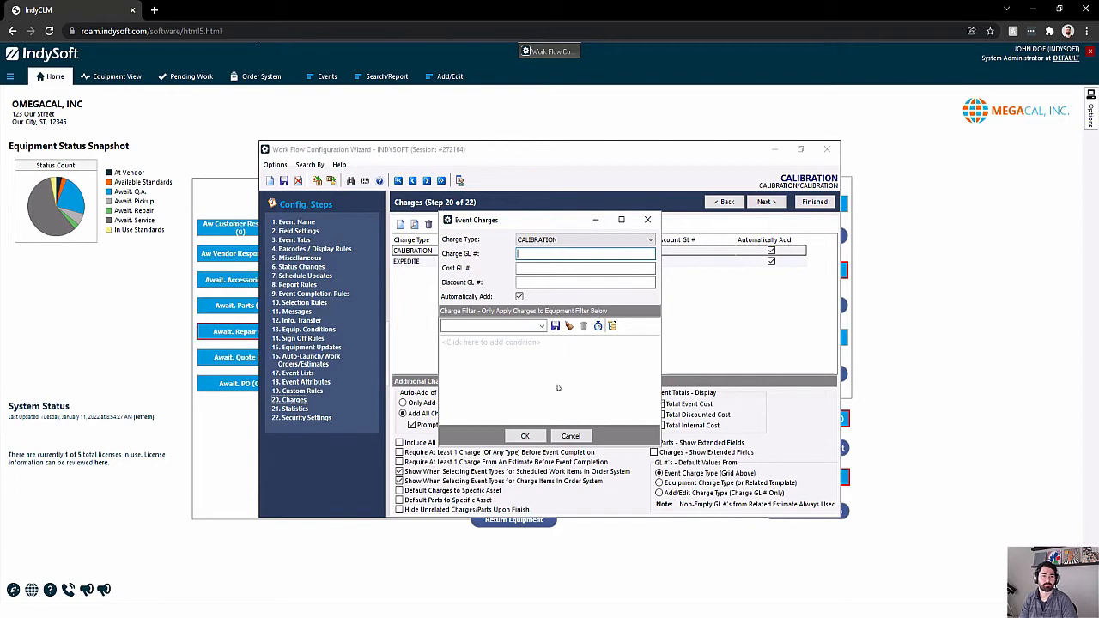
click(569, 436)
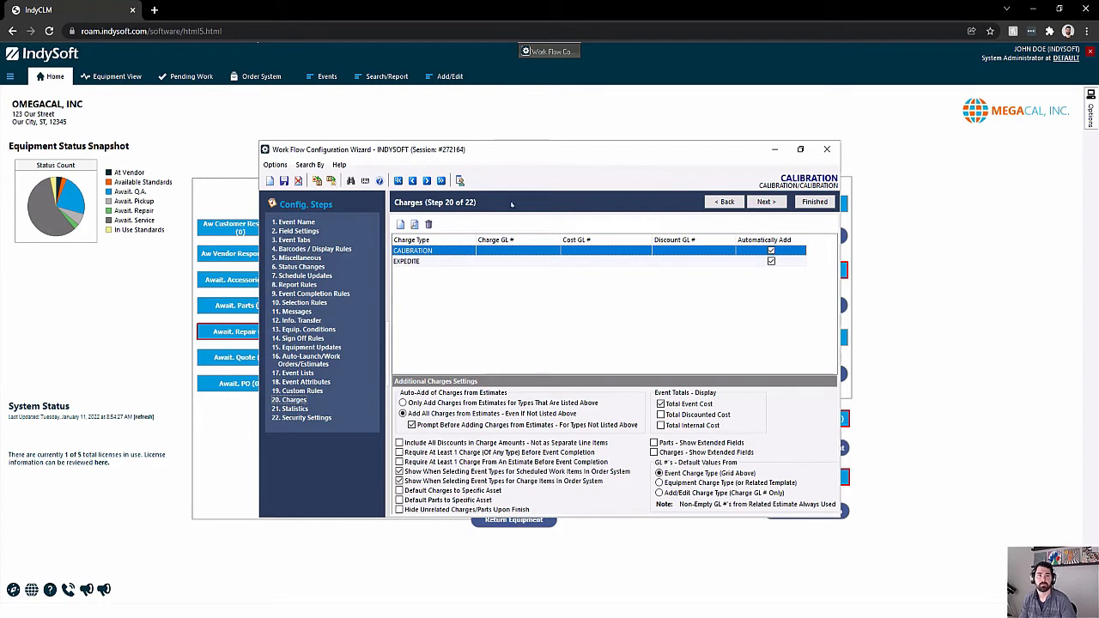
click(828, 151)
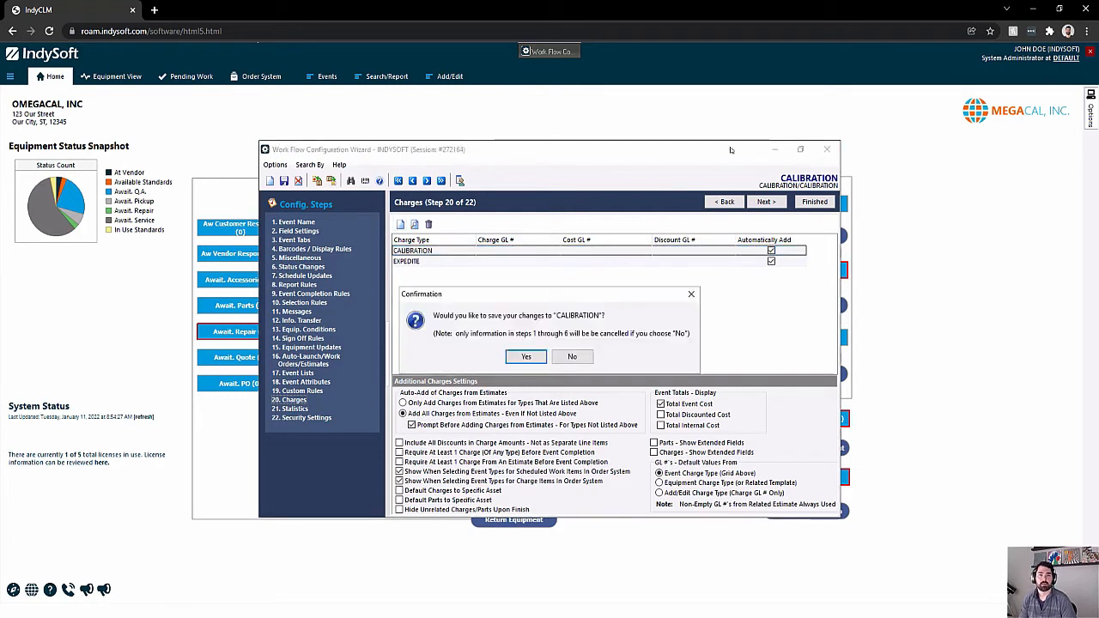
click(526, 356)
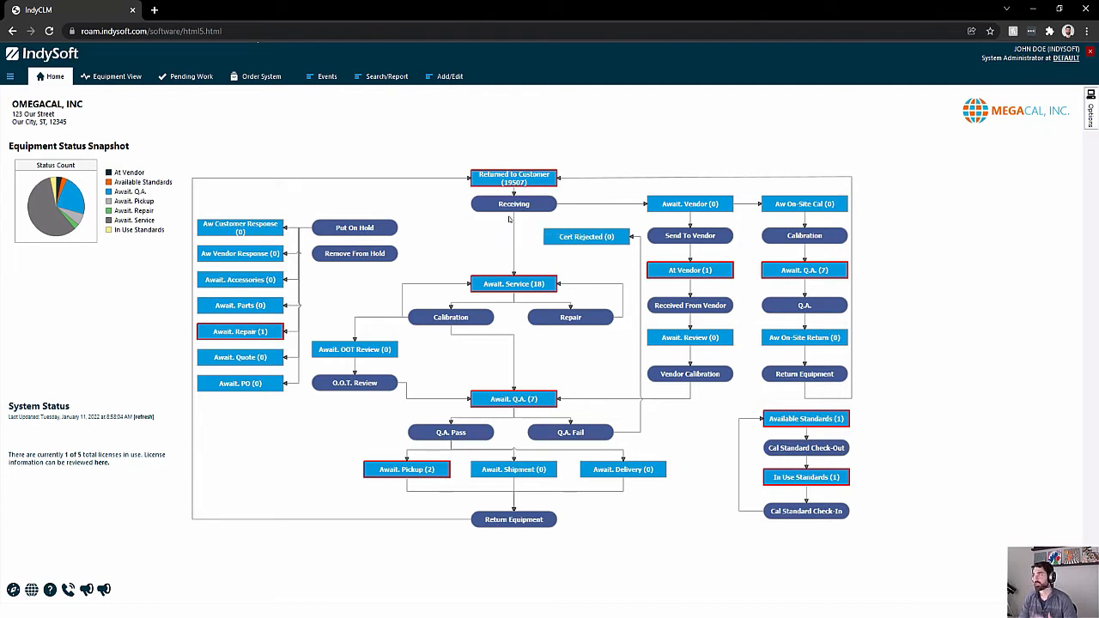
Create a new work order in the order system for company INDYCLM, keeping the proposed work order number.
click(112, 77)
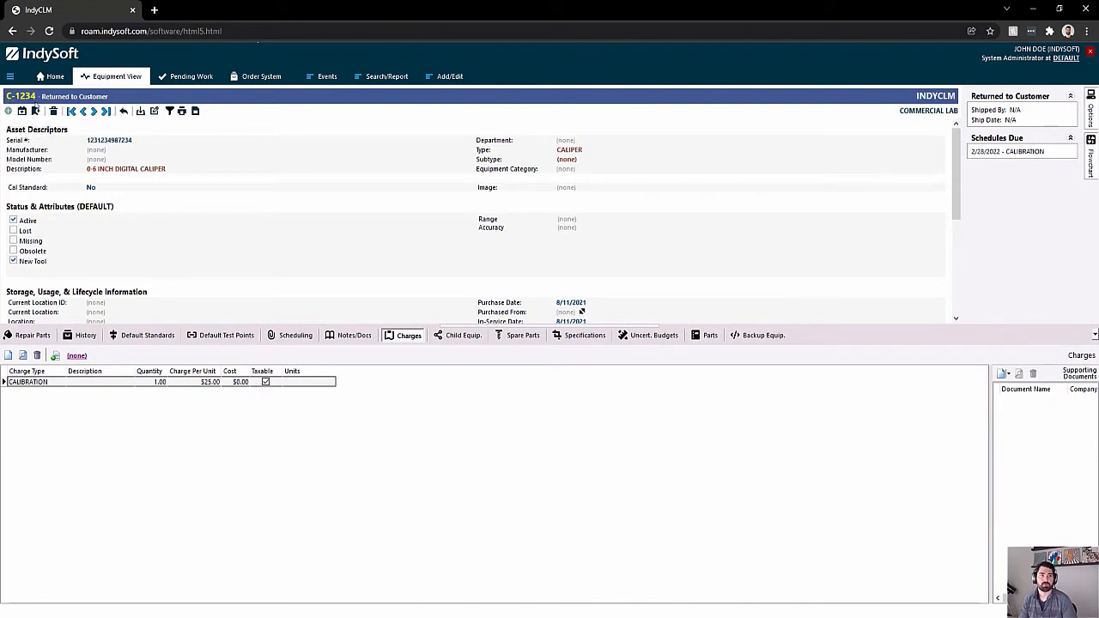
click(247, 79)
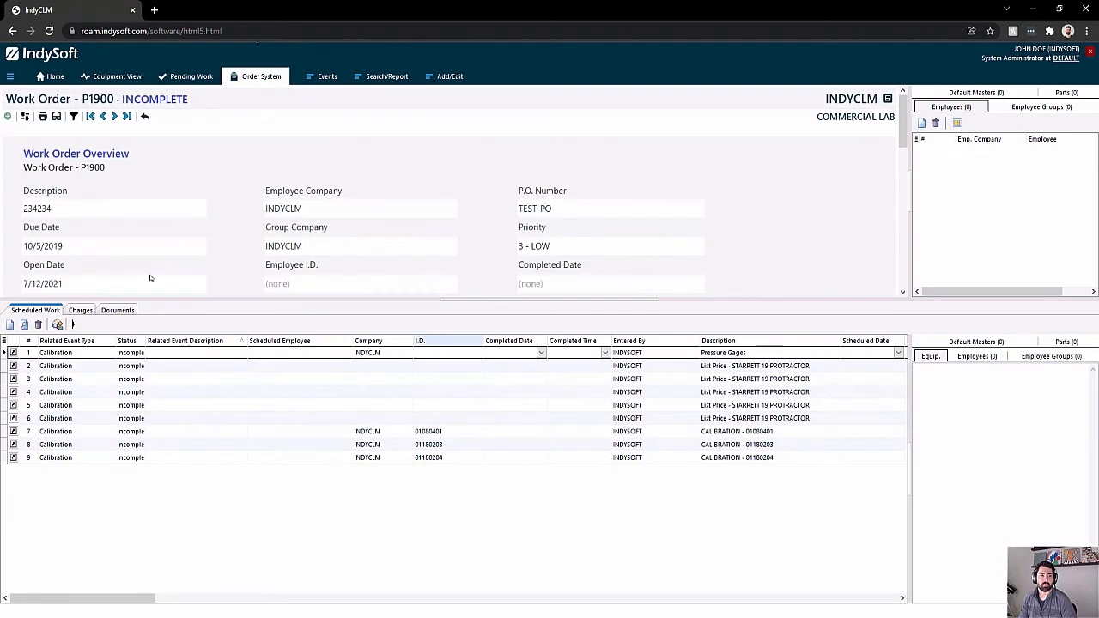
click(8, 117)
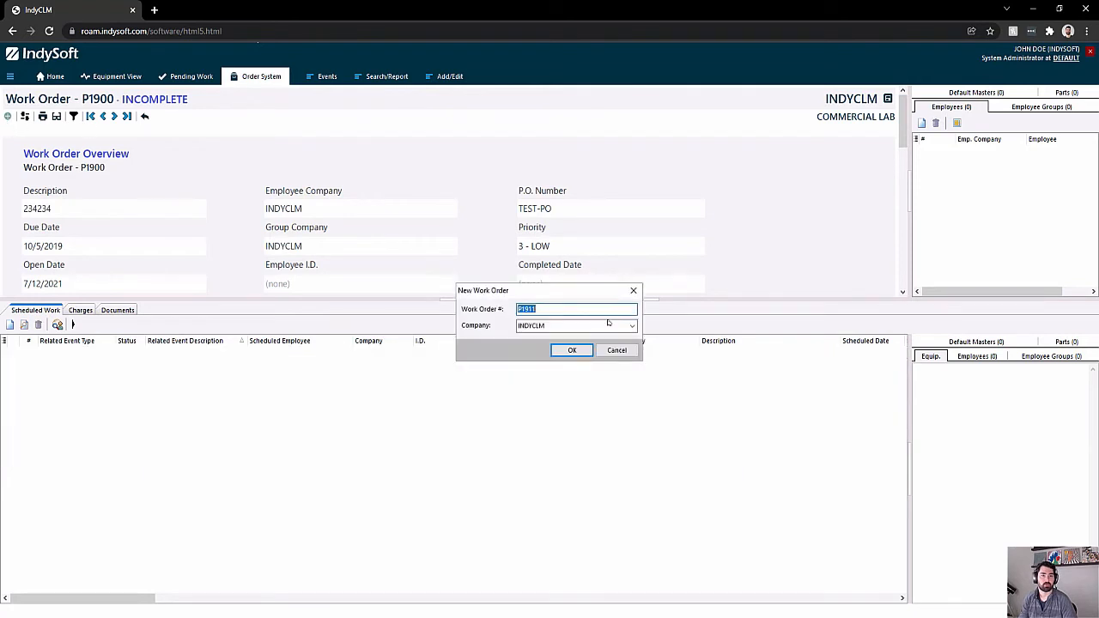
click(553, 309)
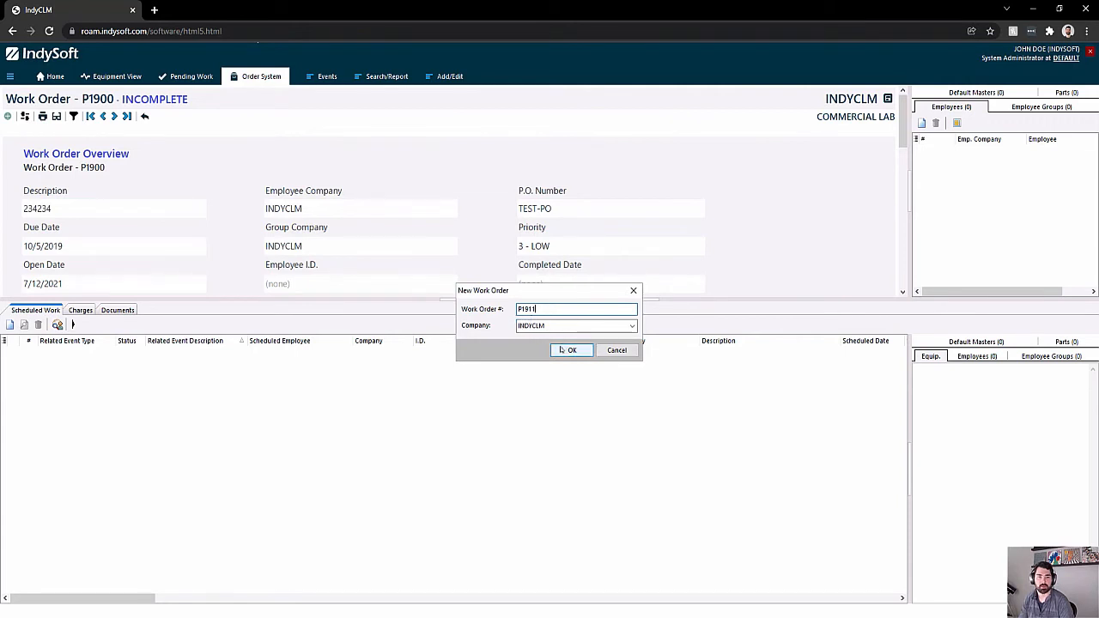
click(560, 349)
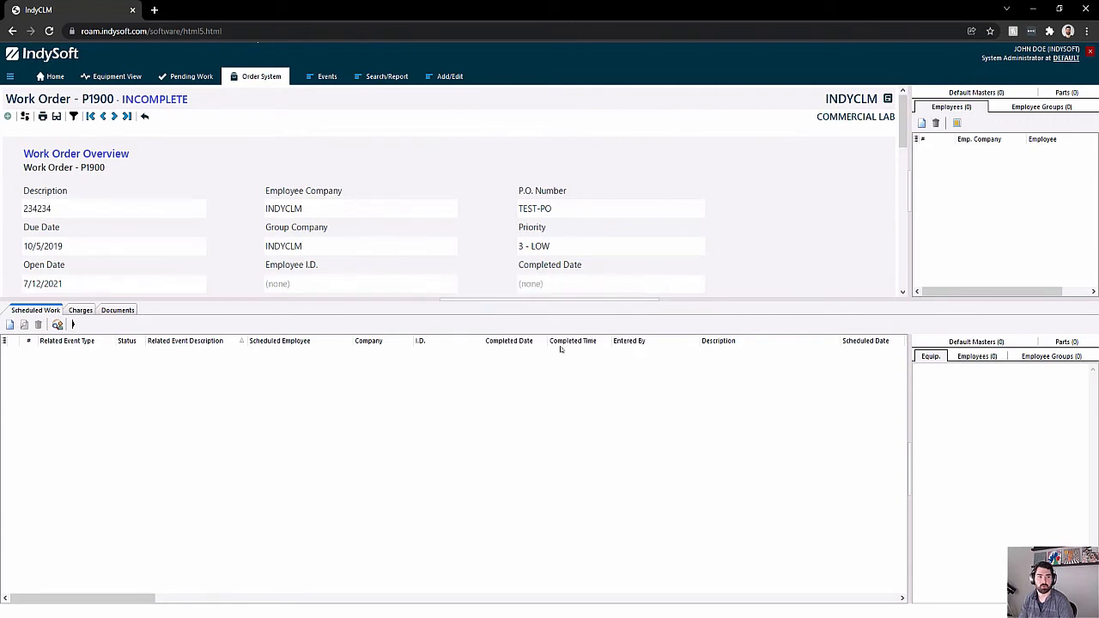
Add a CALIBRATION event for equipment C-1234 to the new work order's scheduled work, finding the equipment by searching for C-123.
click(11, 325)
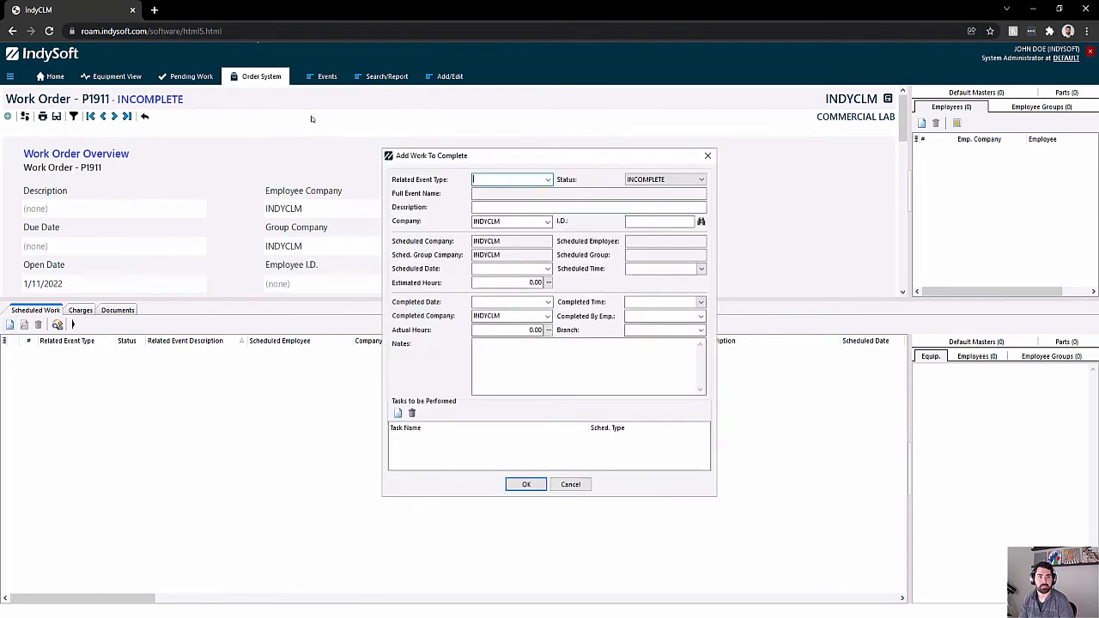
click(547, 179)
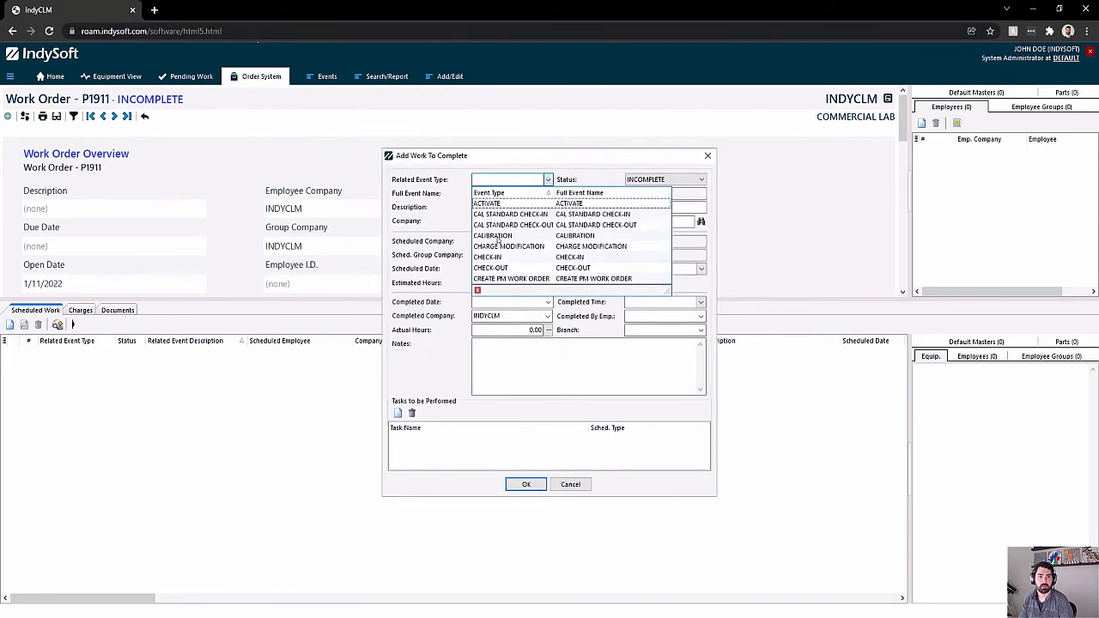
click(497, 236)
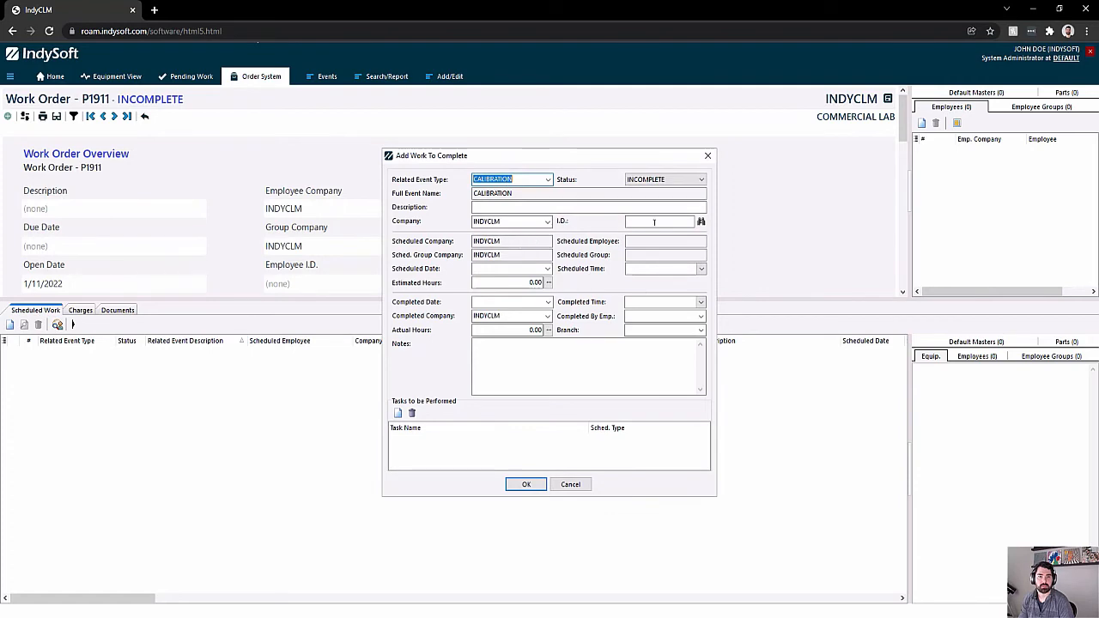
click(699, 221)
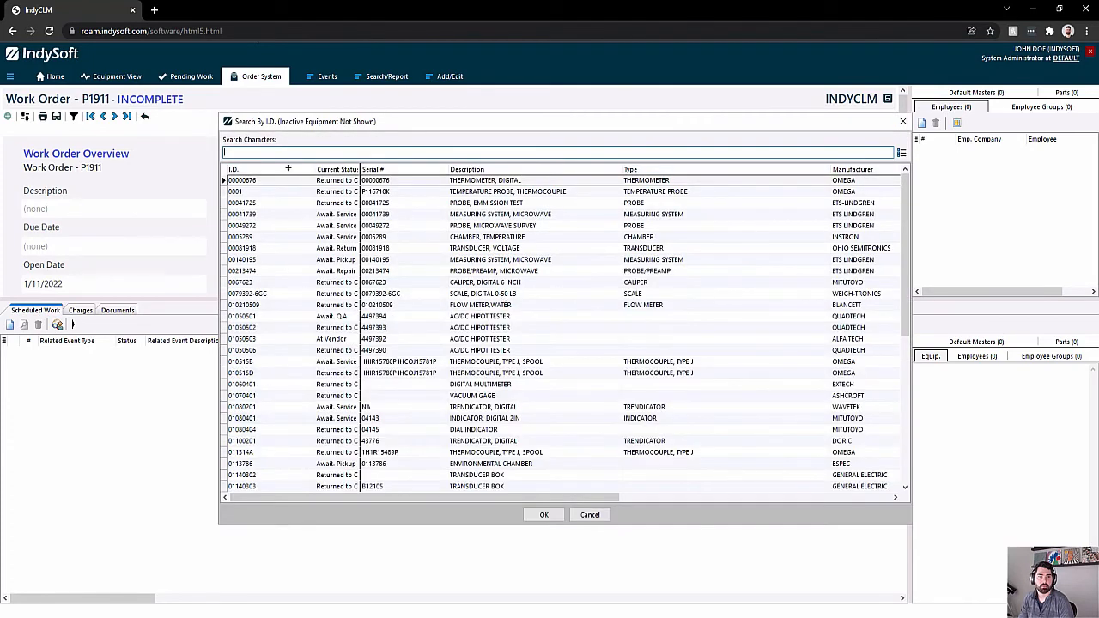
text(C-123)
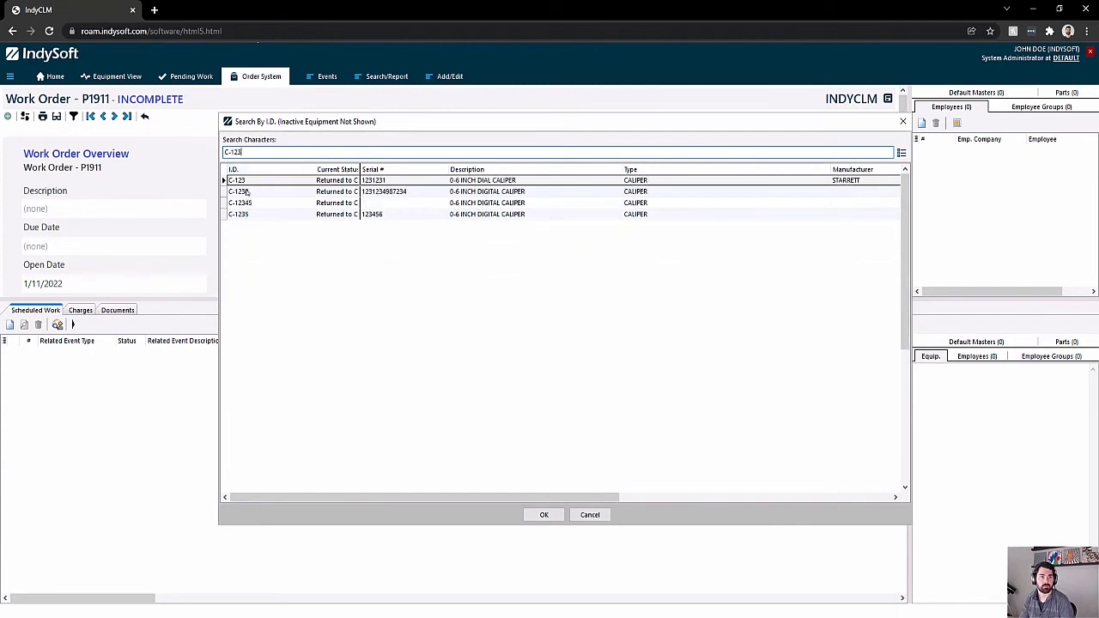
double_click(246, 201)
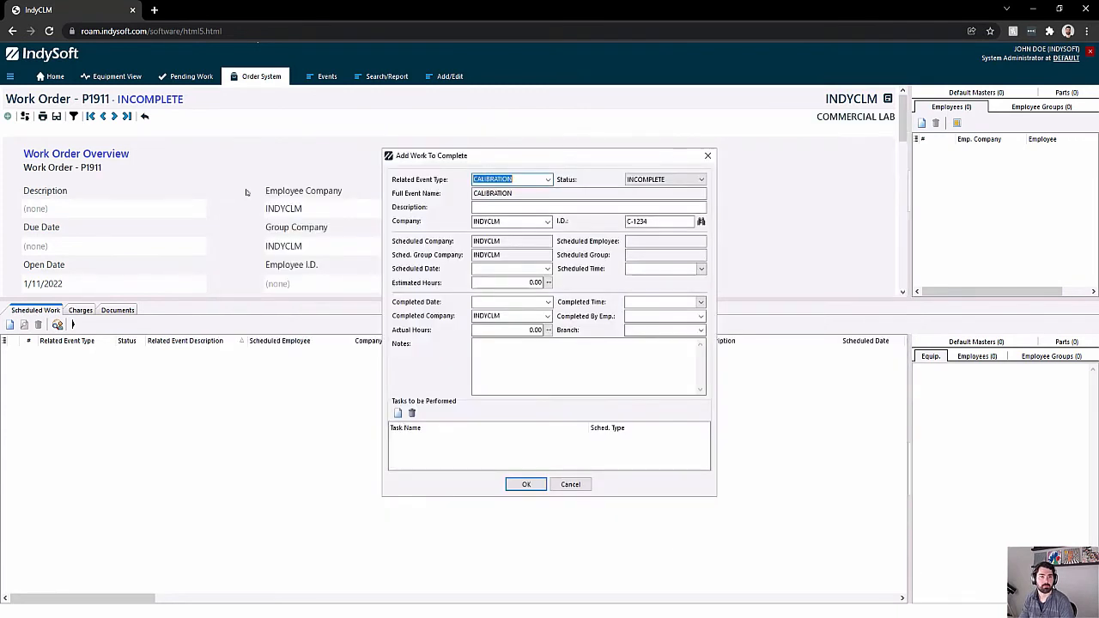
click(526, 484)
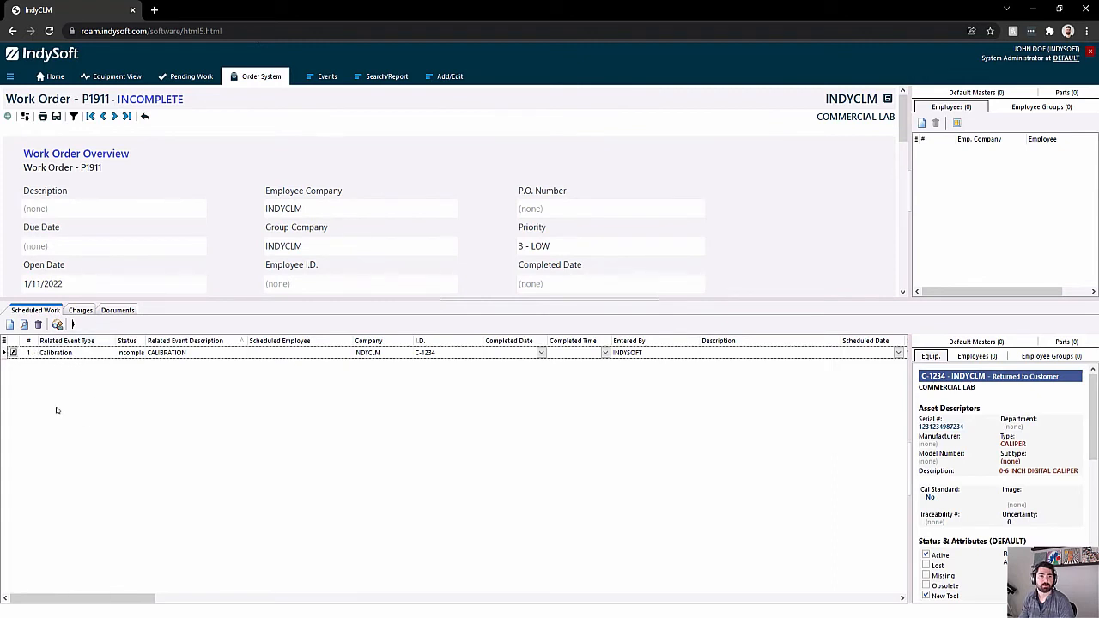
Switch the work order overview to the more compact display style.
right_click(230, 204)
click(250, 225)
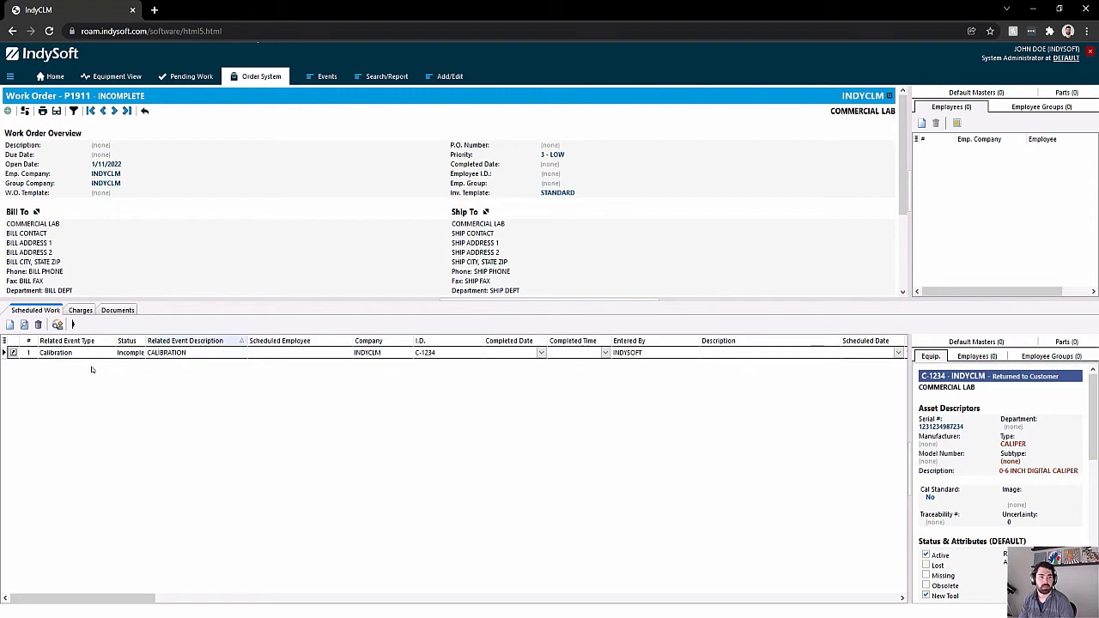
click(12, 354)
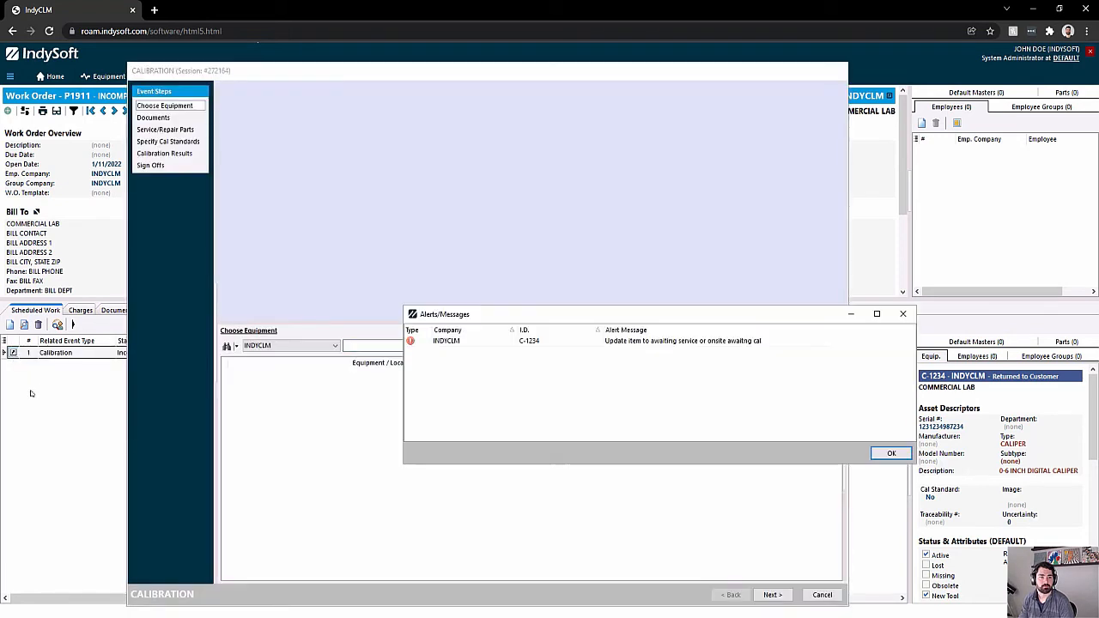
click(884, 453)
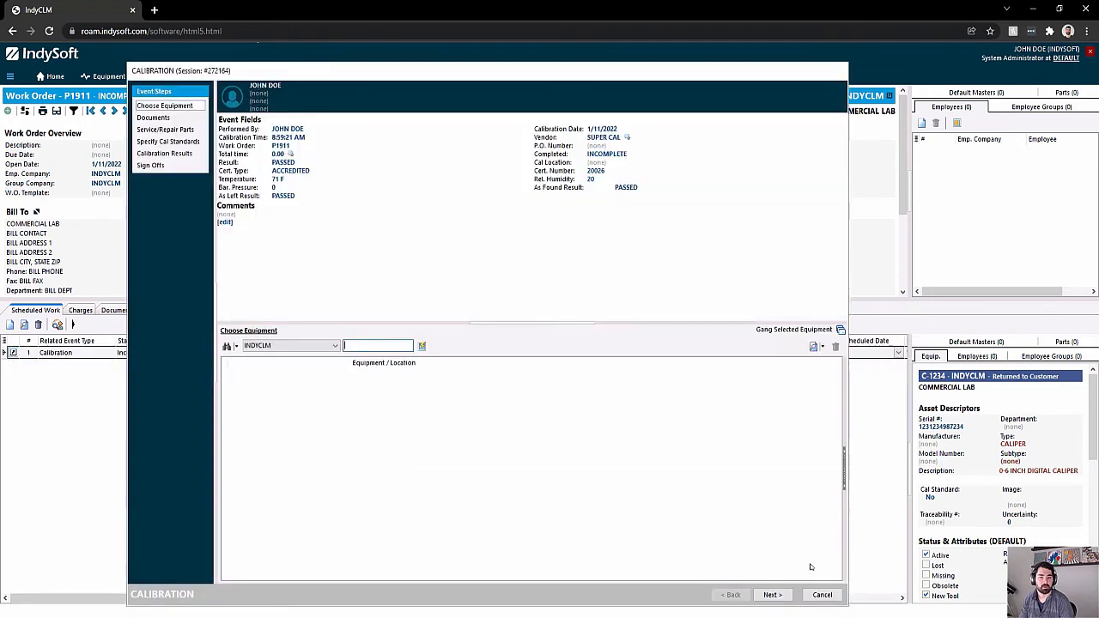
click(817, 593)
click(522, 344)
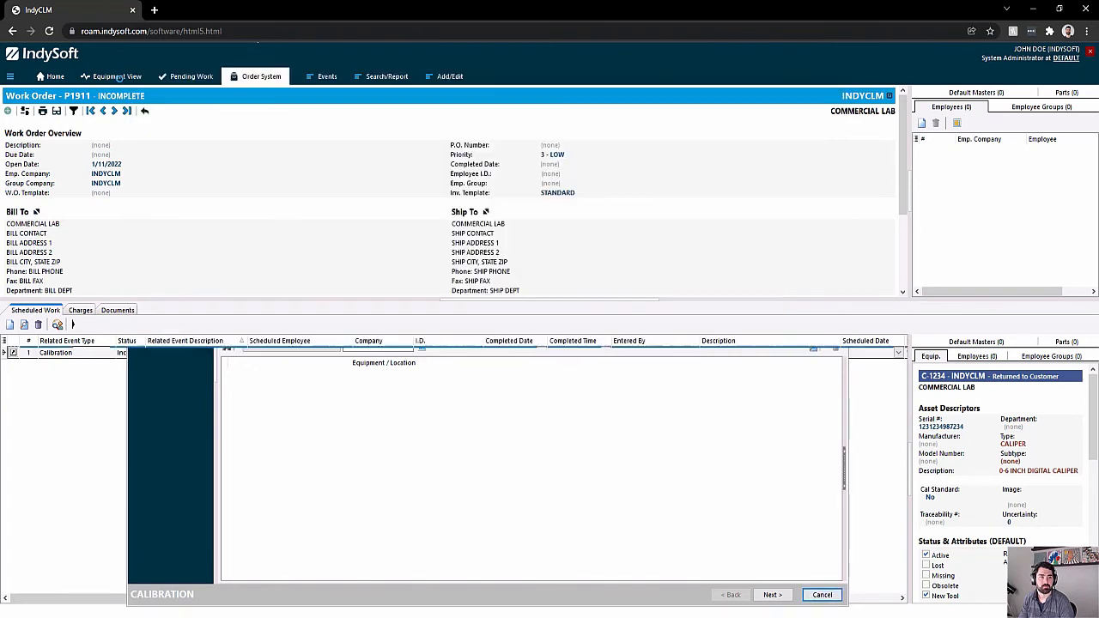
Set the tracking status of equipment C-1234 to Await. Service.
click(117, 76)
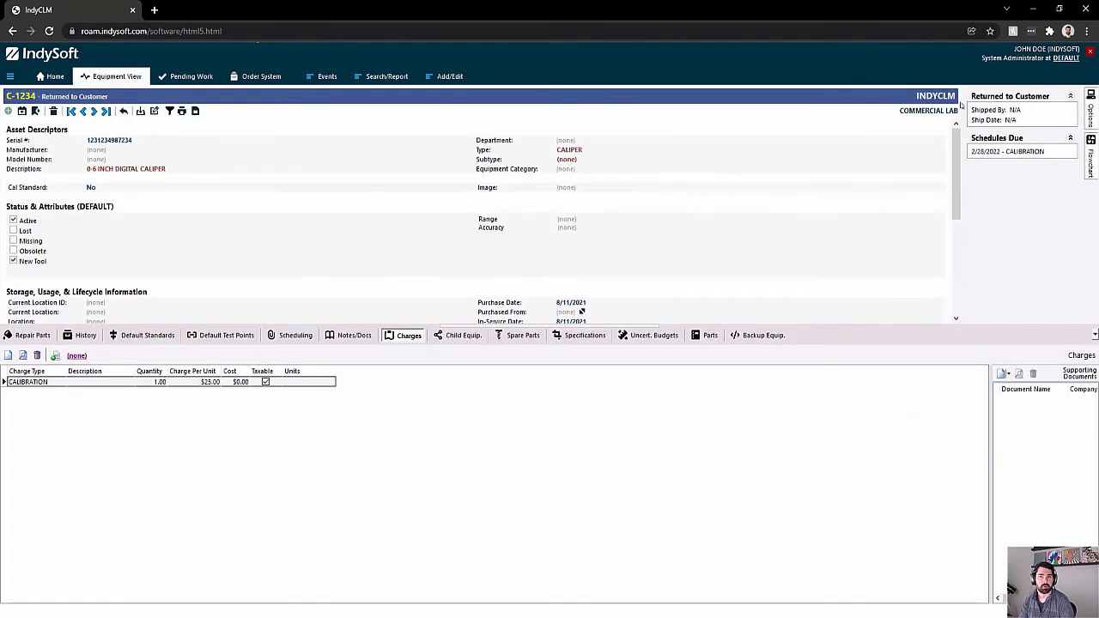
click(1000, 98)
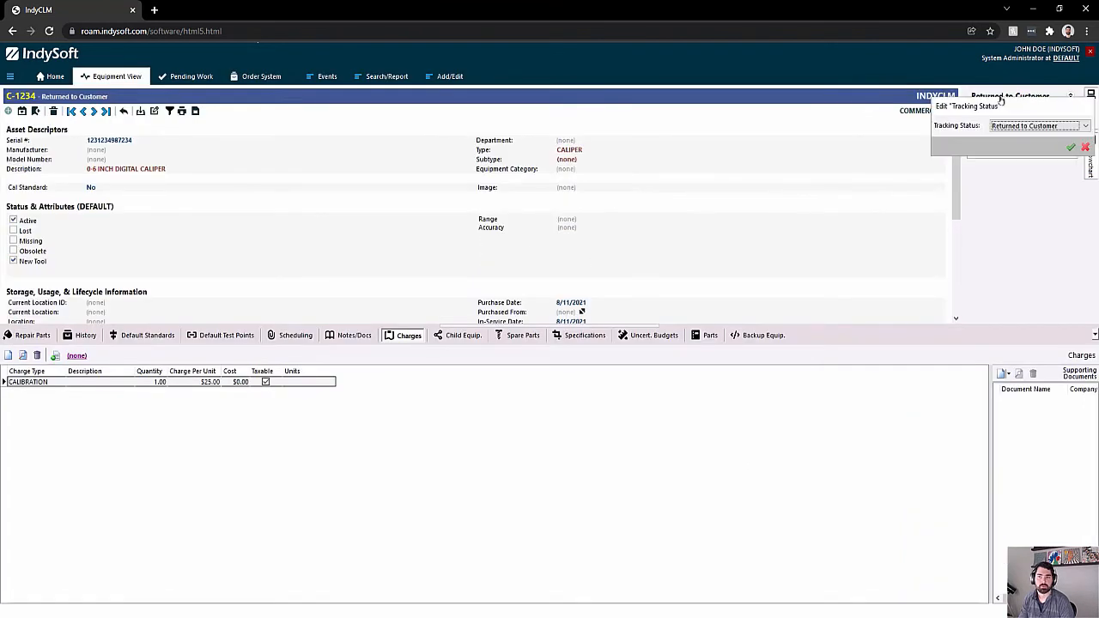
click(1038, 126)
click(1033, 179)
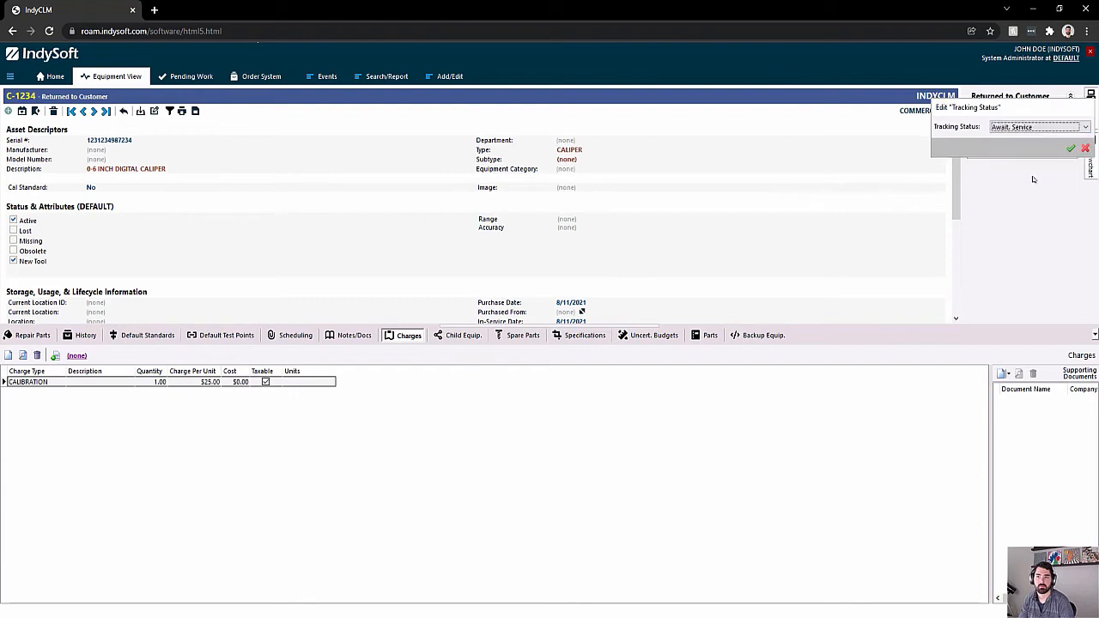
click(1070, 151)
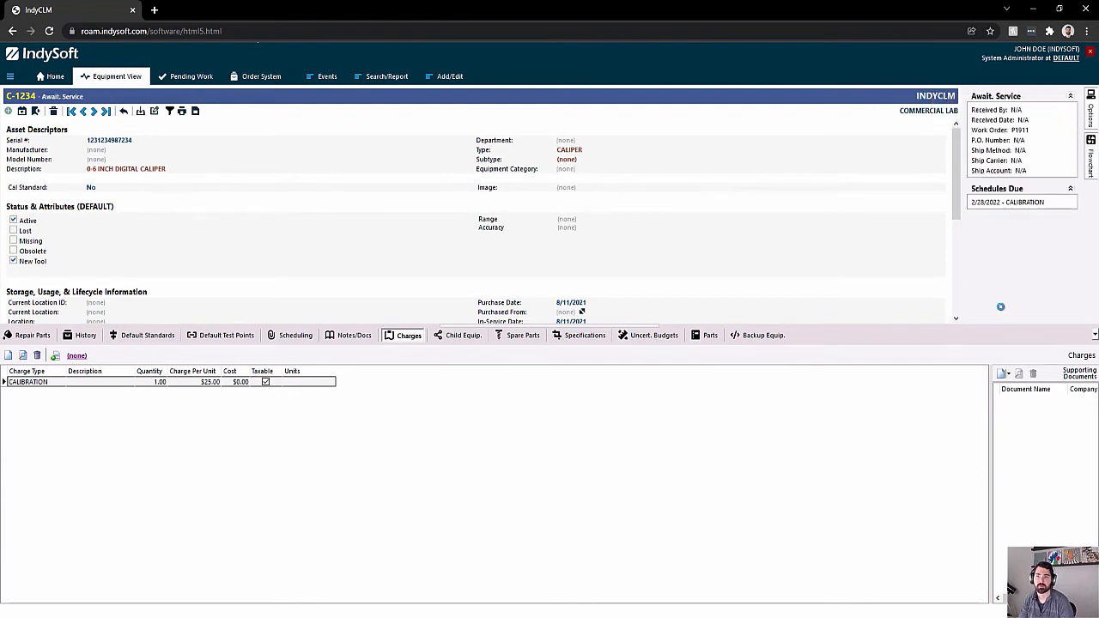
Start the scheduled CALIBRATION event for C-1234 from the work order and advance through its event steps to Sign Offs.
click(261, 76)
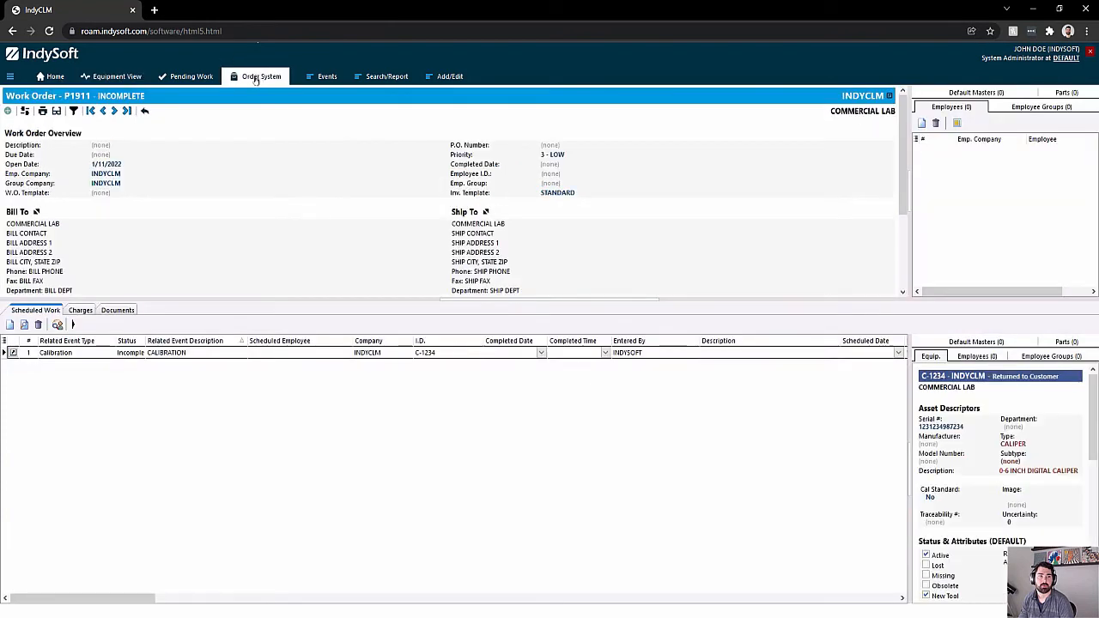
click(12, 354)
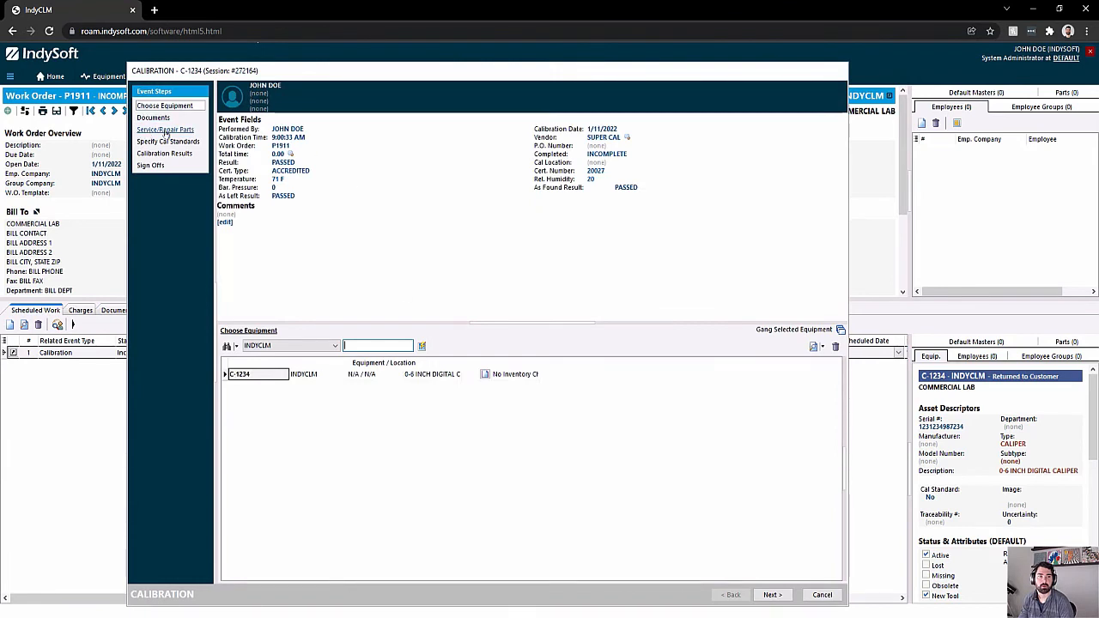
click(165, 130)
click(304, 120)
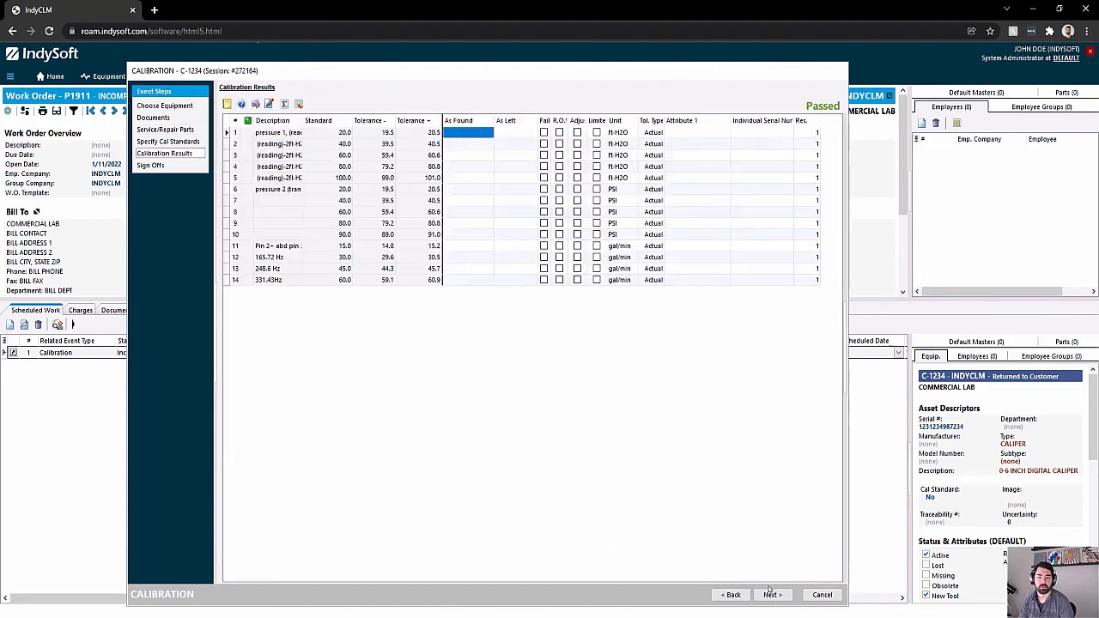
click(771, 595)
click(772, 595)
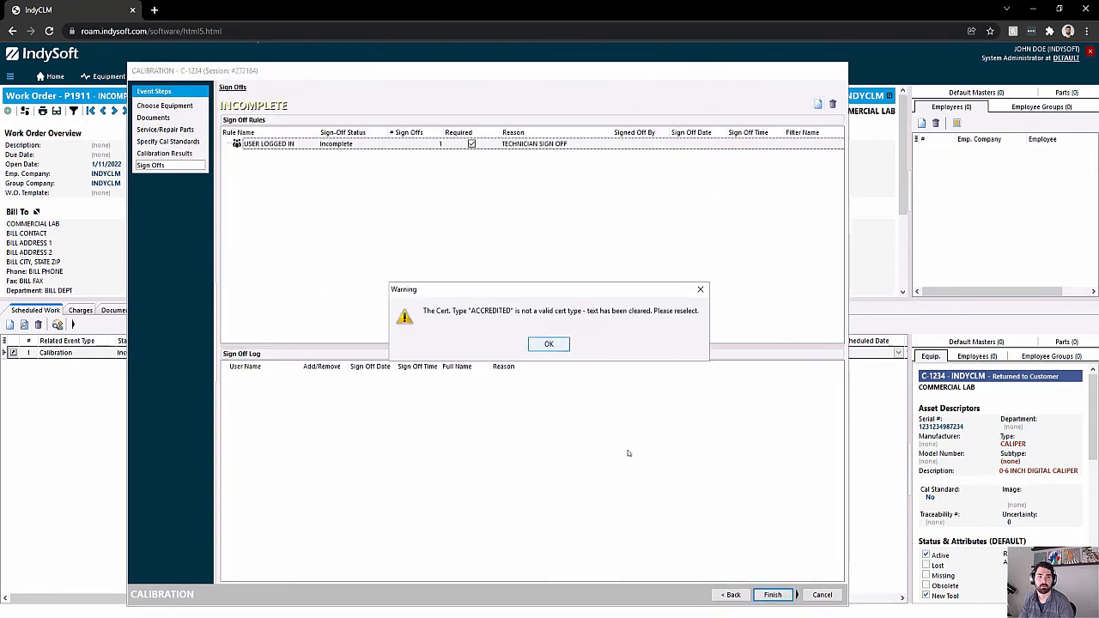
Try to finish the calibration event, and set its Cert. Type to STANDARD in the event fields.
click(766, 594)
click(552, 345)
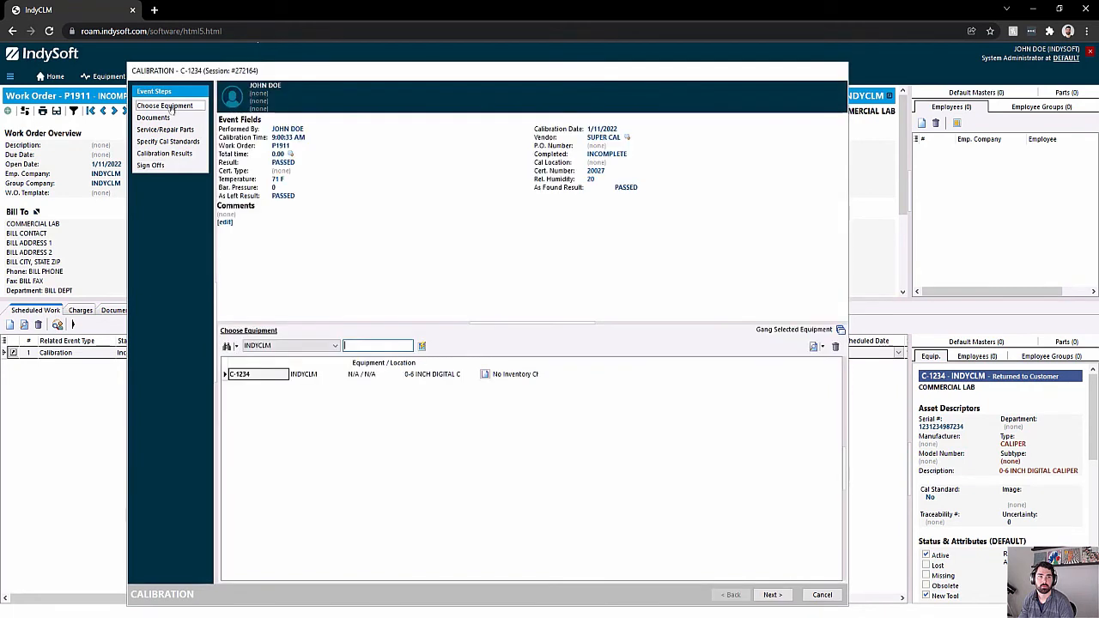
click(279, 172)
text(STANDARD)
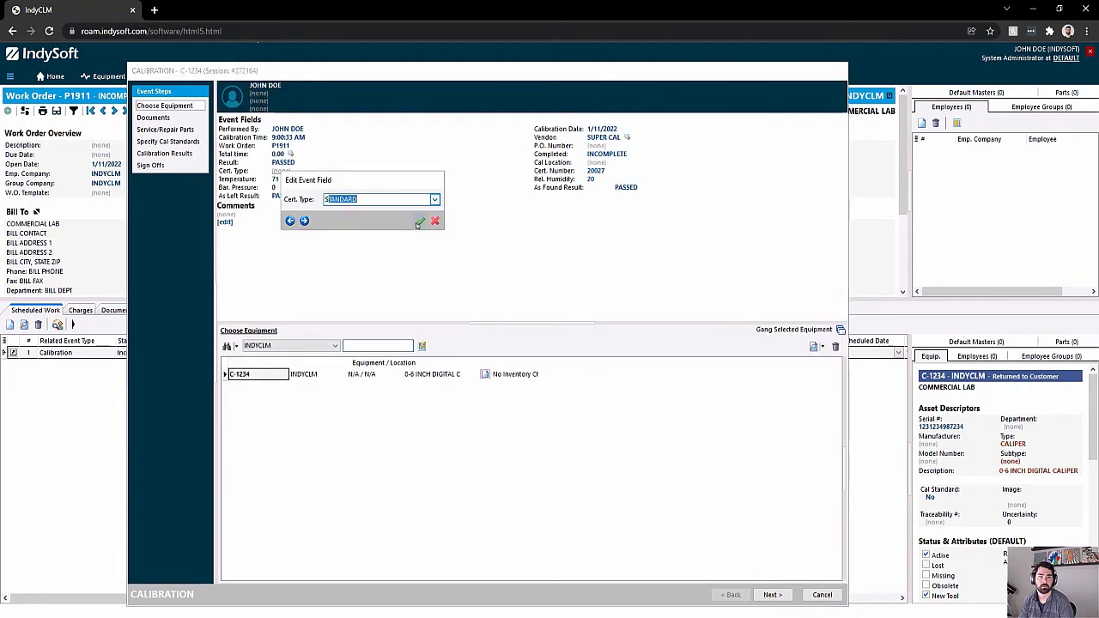
click(420, 221)
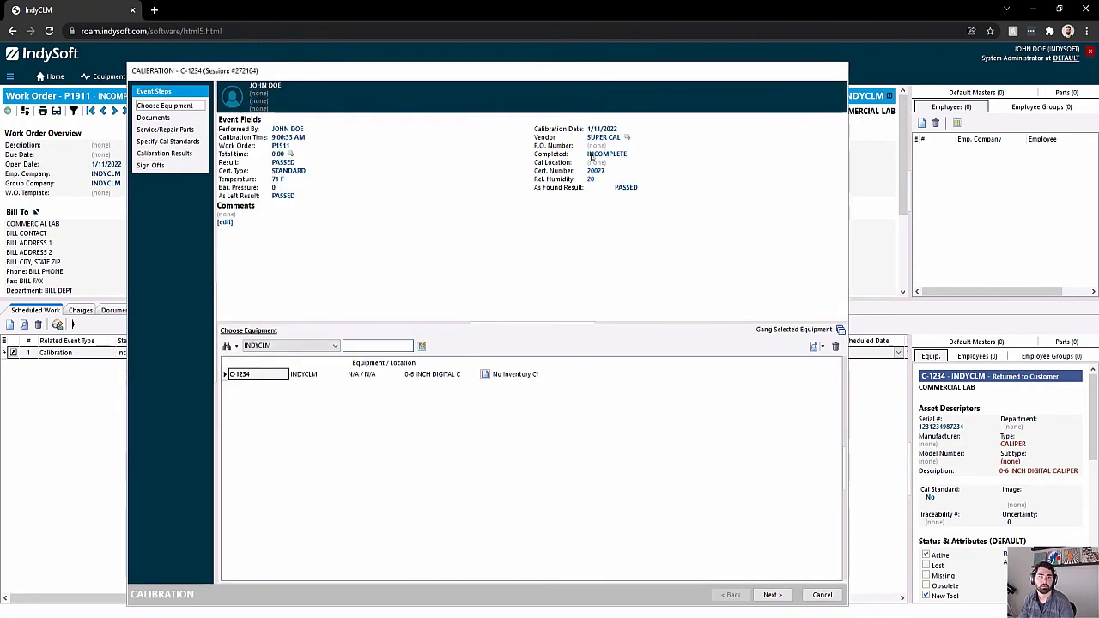
Try to add the required technician sign-off to the calibration by entering the account password.
click(153, 164)
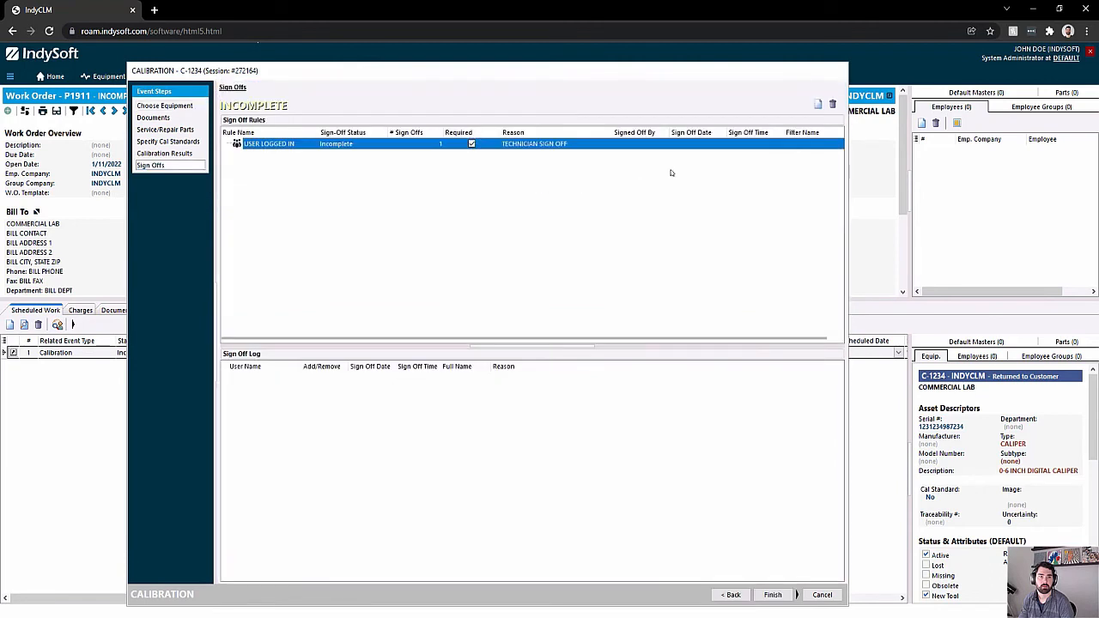
click(818, 104)
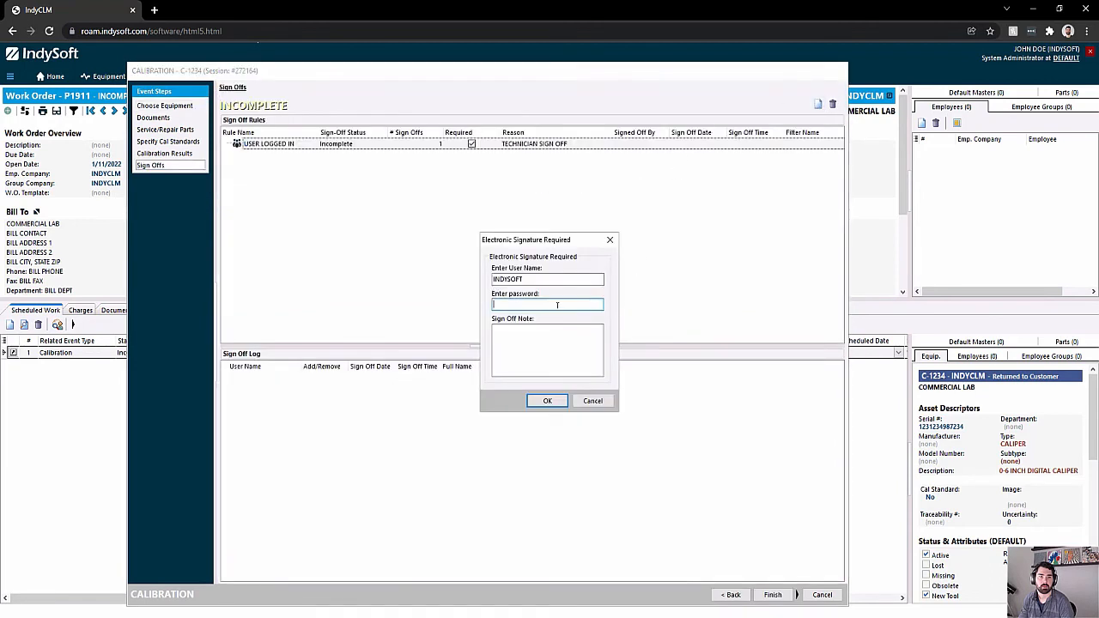
text(****)
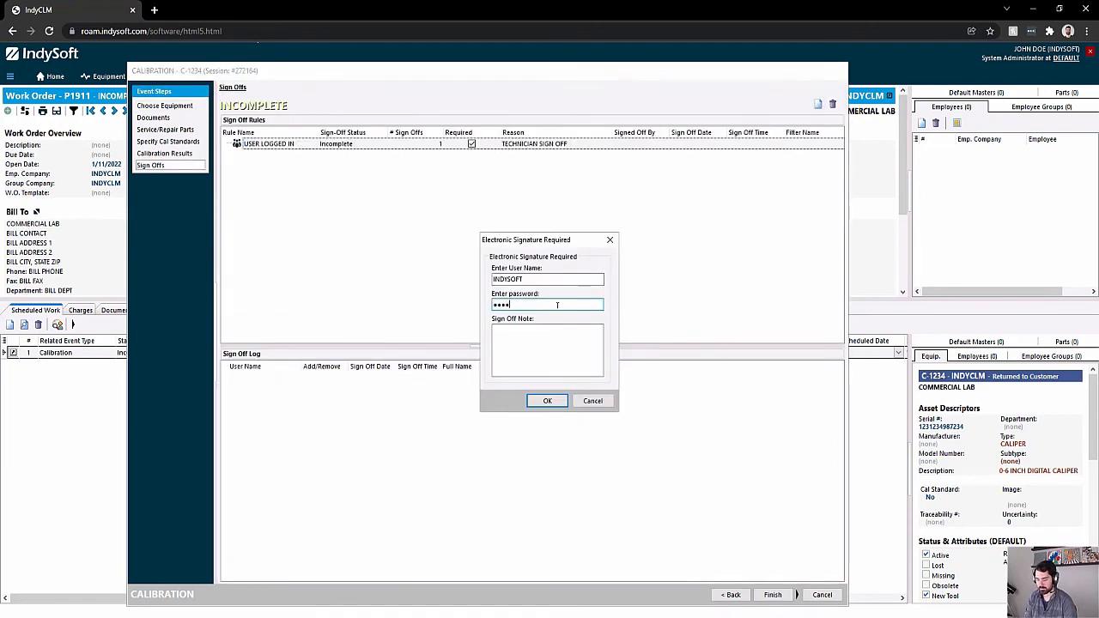
text(****)
key(Return)
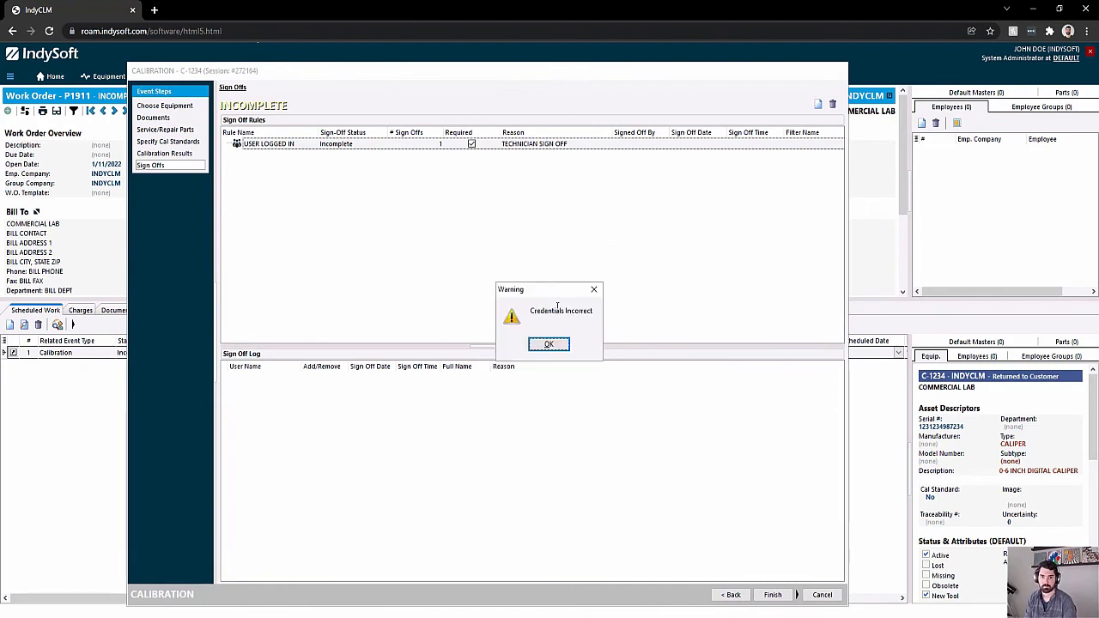
click(537, 346)
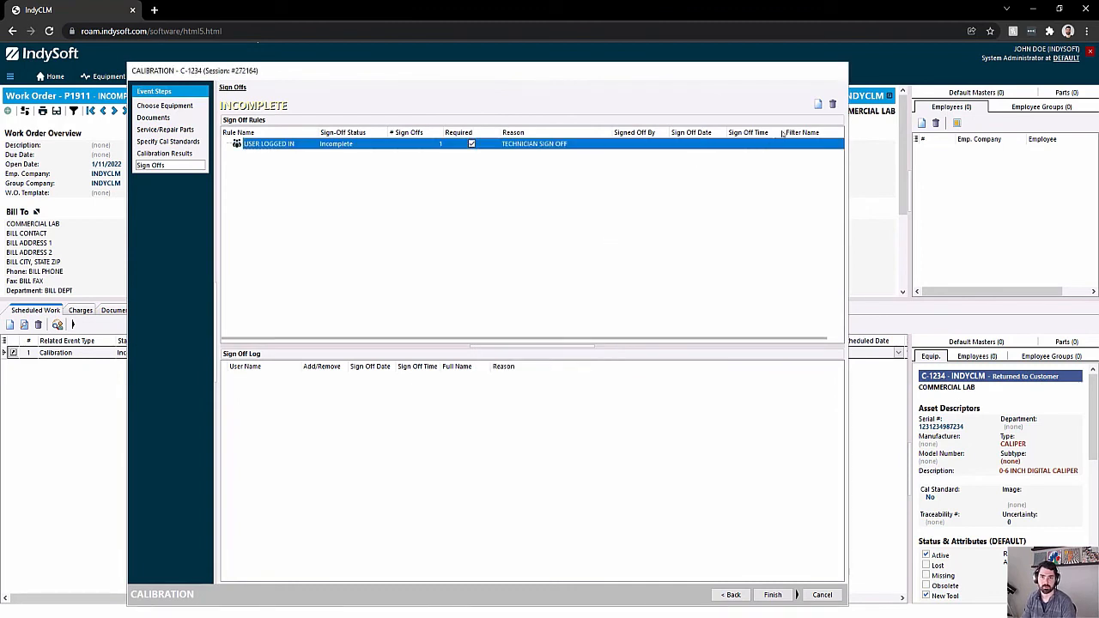
Sign off the calibration electronically with the account password and finish the event.
click(816, 106)
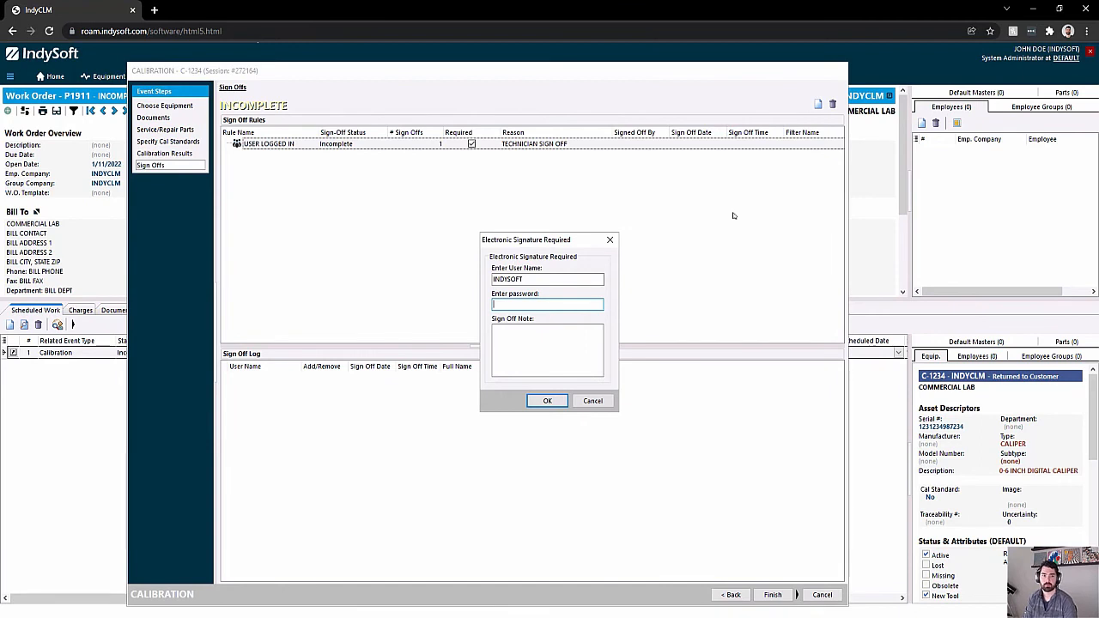
text(*****)
key(Return)
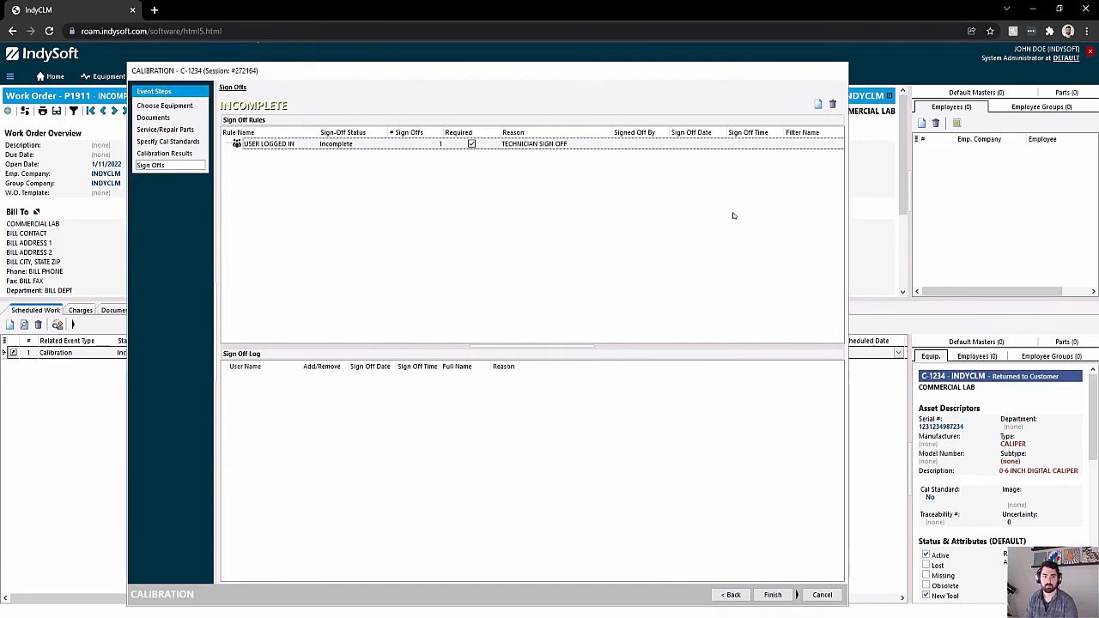
click(777, 595)
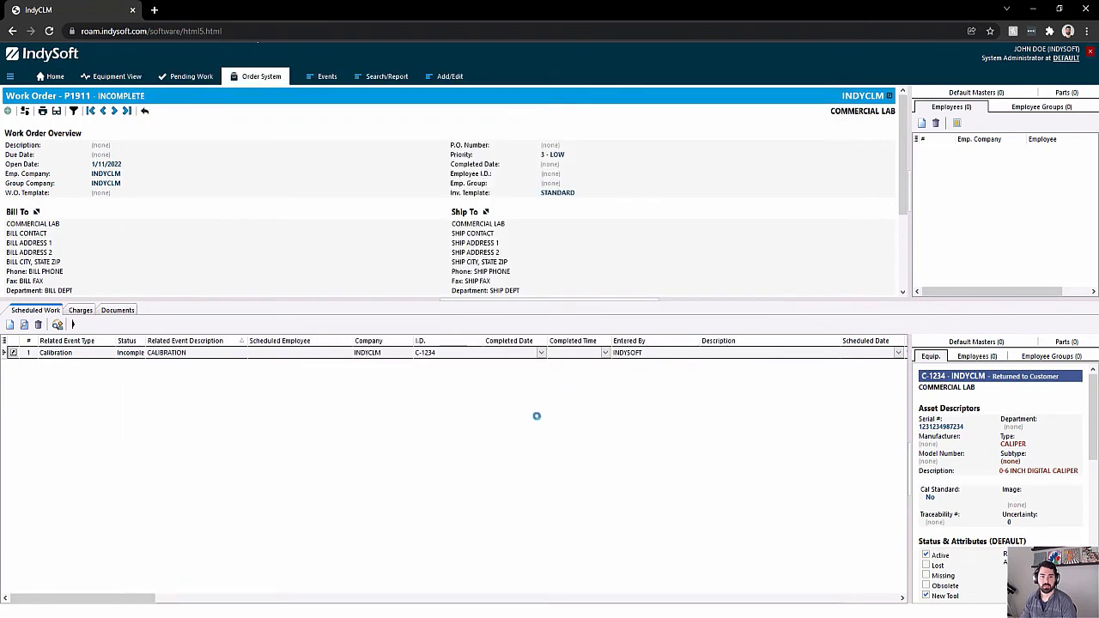
Open the work order's charges and choose a report in the Select Report dialog.
click(101, 356)
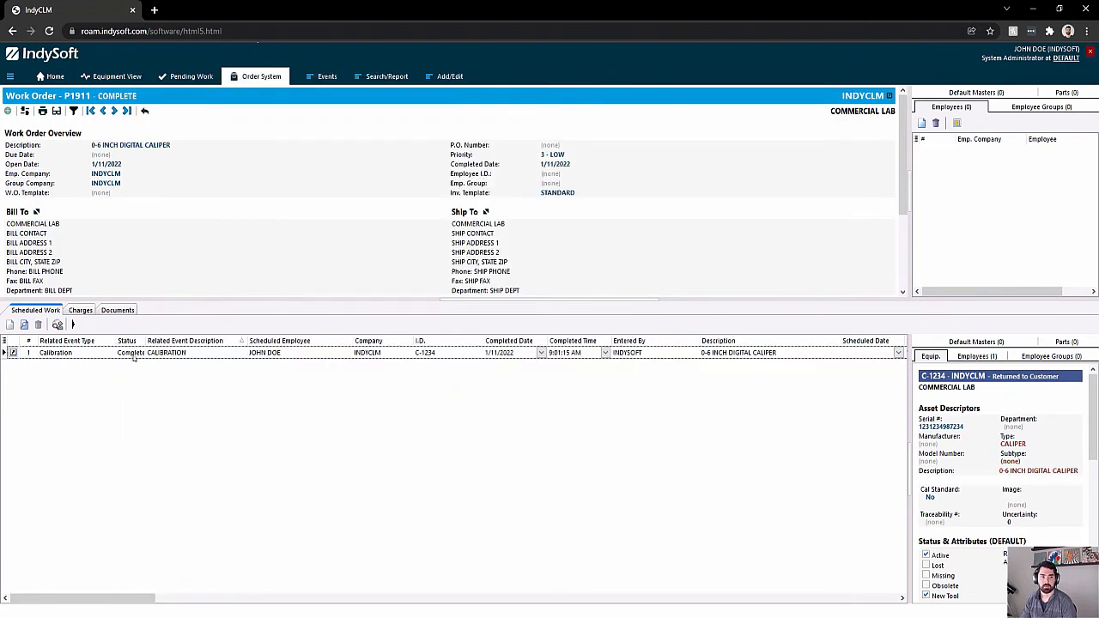
click(86, 313)
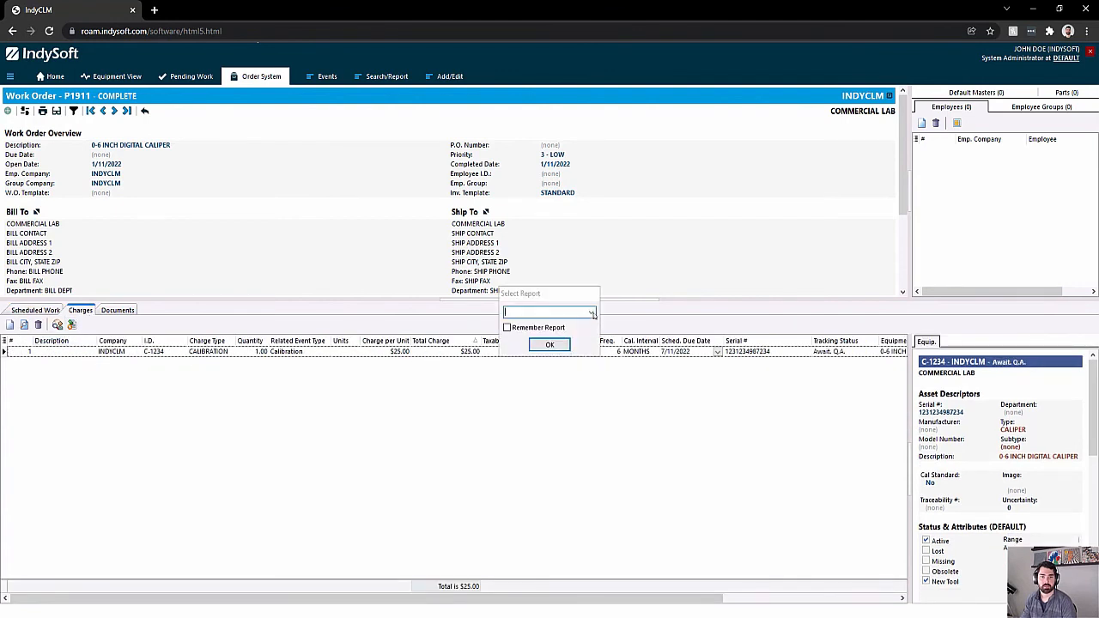
click(592, 313)
click(559, 324)
click(551, 345)
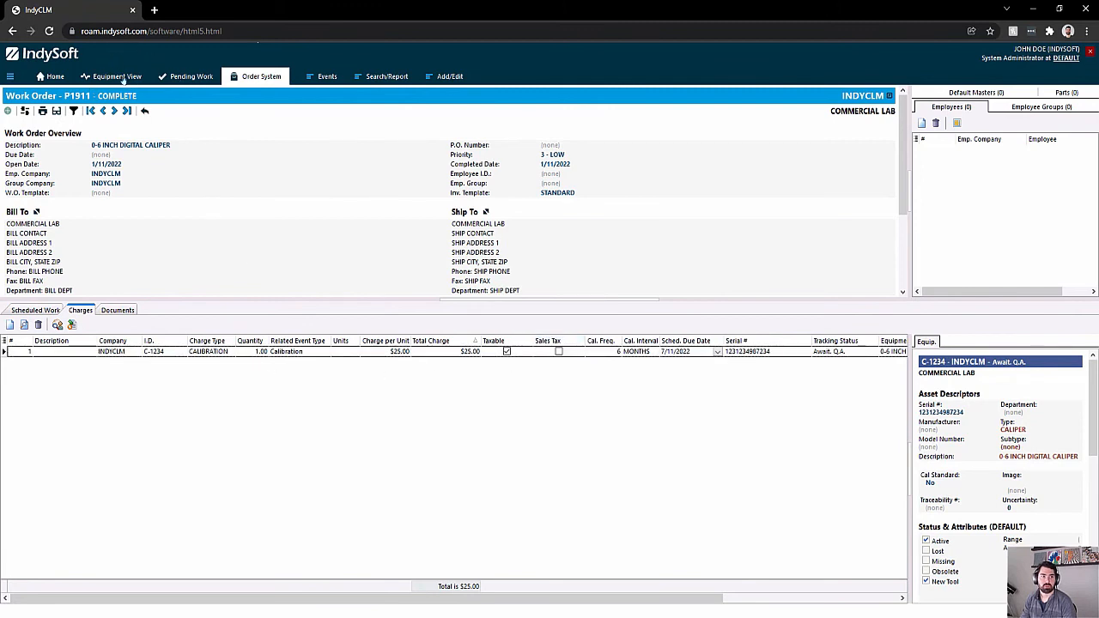
Compare the charge defined on equipment C-1234 with the calibration charge on the work order.
click(108, 78)
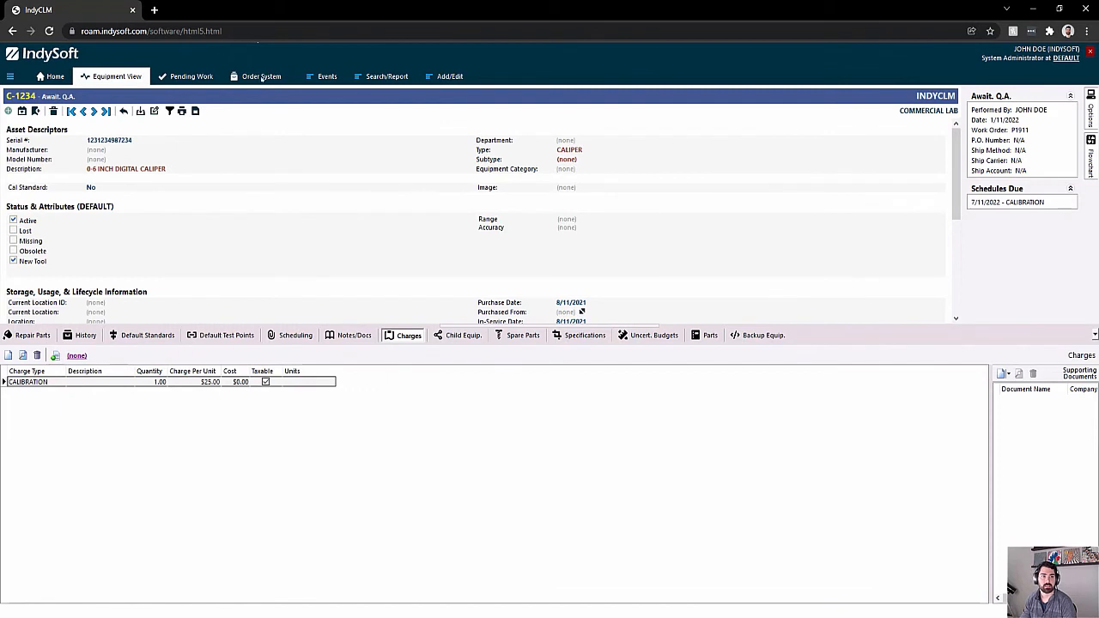
click(261, 77)
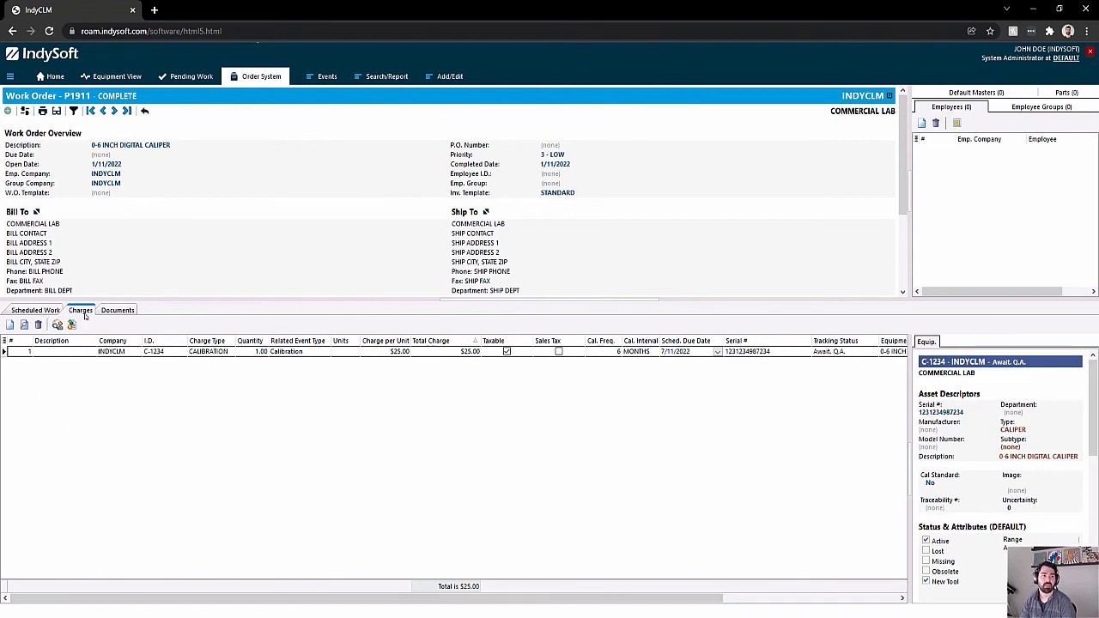
click(92, 351)
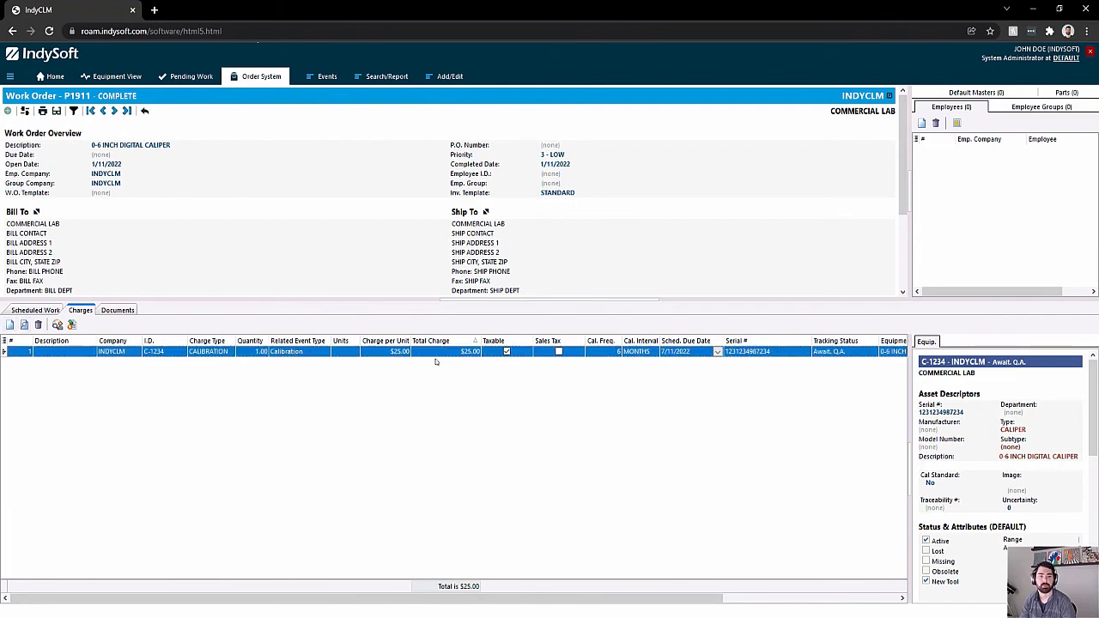
Add an EXPEDITE charge of 10 per unit for C-1234 to the work order.
click(9, 324)
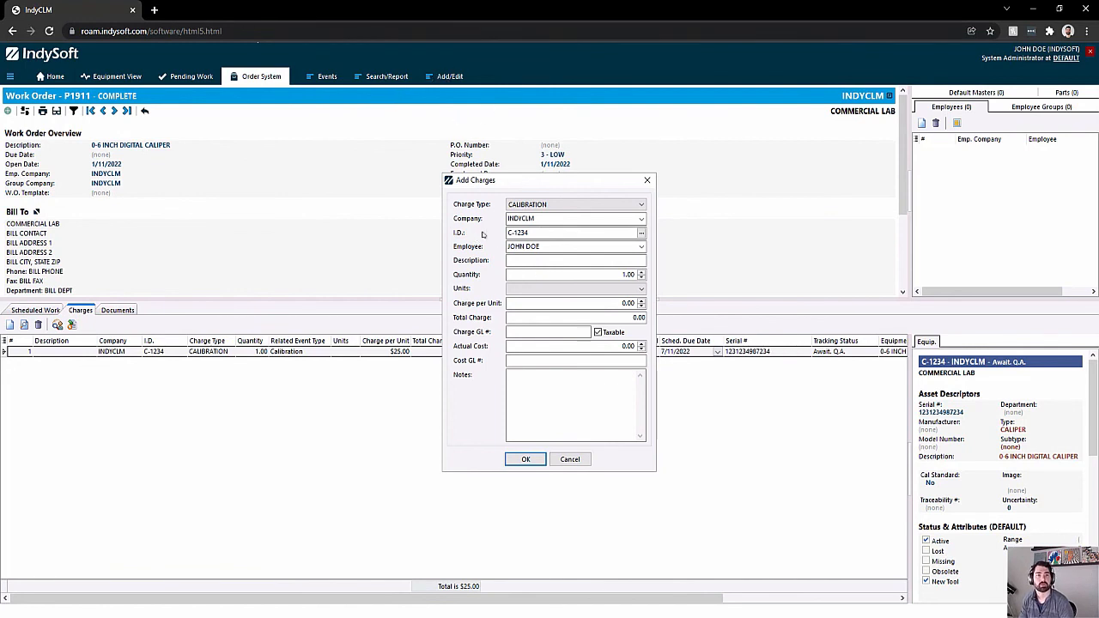
click(551, 208)
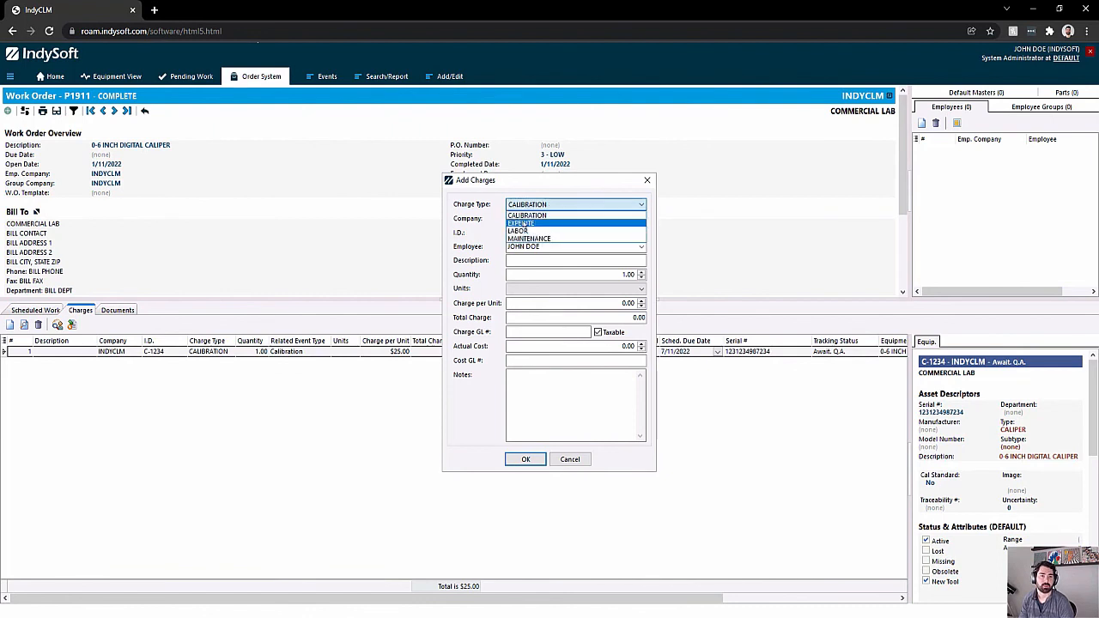
click(532, 224)
click(600, 303)
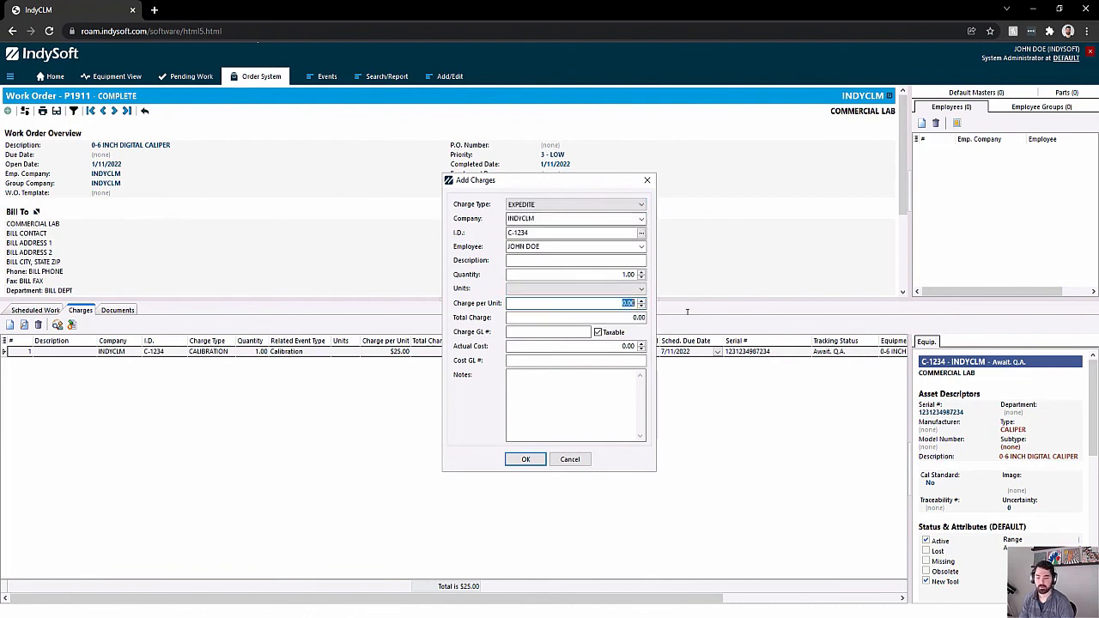
text(10)
click(526, 459)
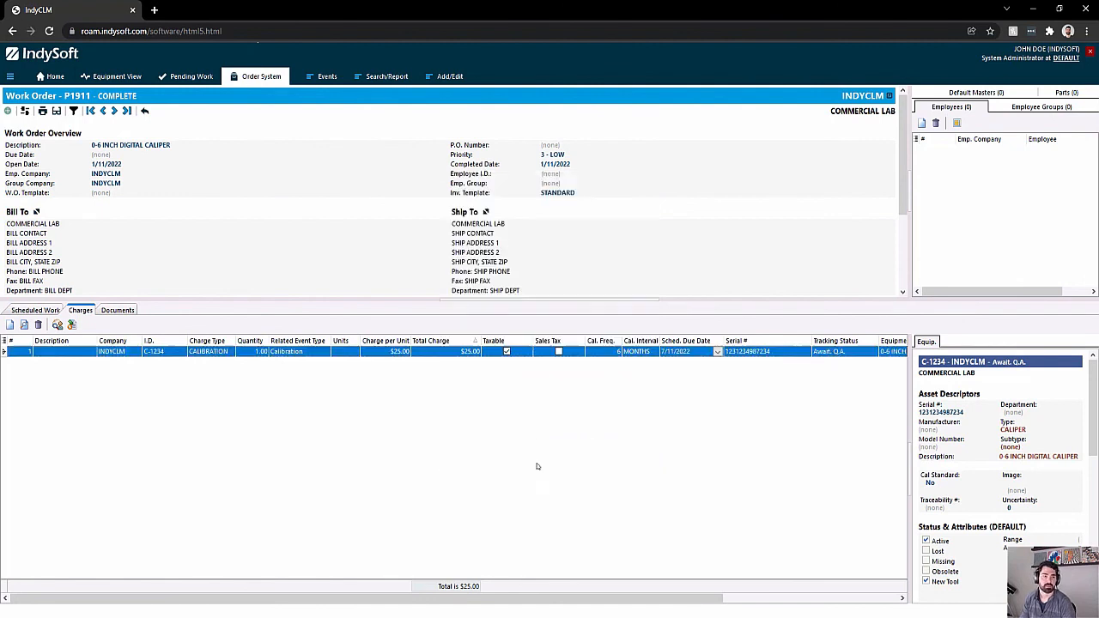